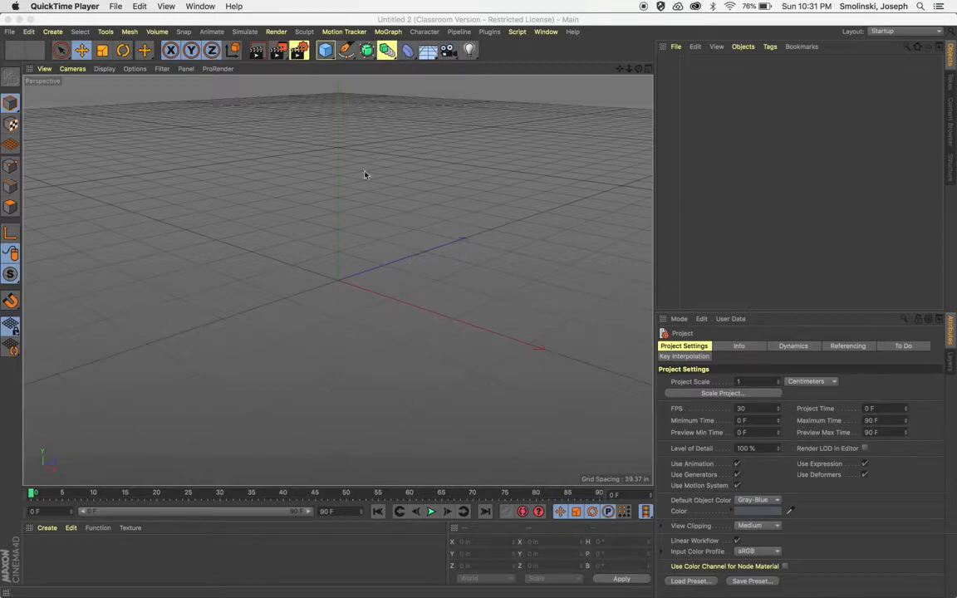
- Create a sphere primitive with its default size and switch the interface to the Sculpt layout
drag(328, 56, 545, 91)
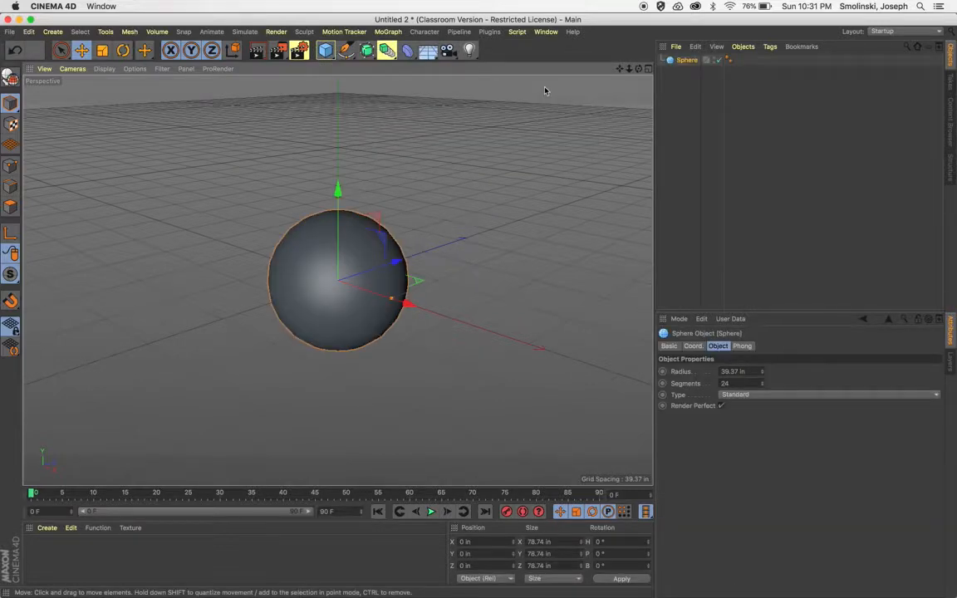
click(913, 33)
click(885, 112)
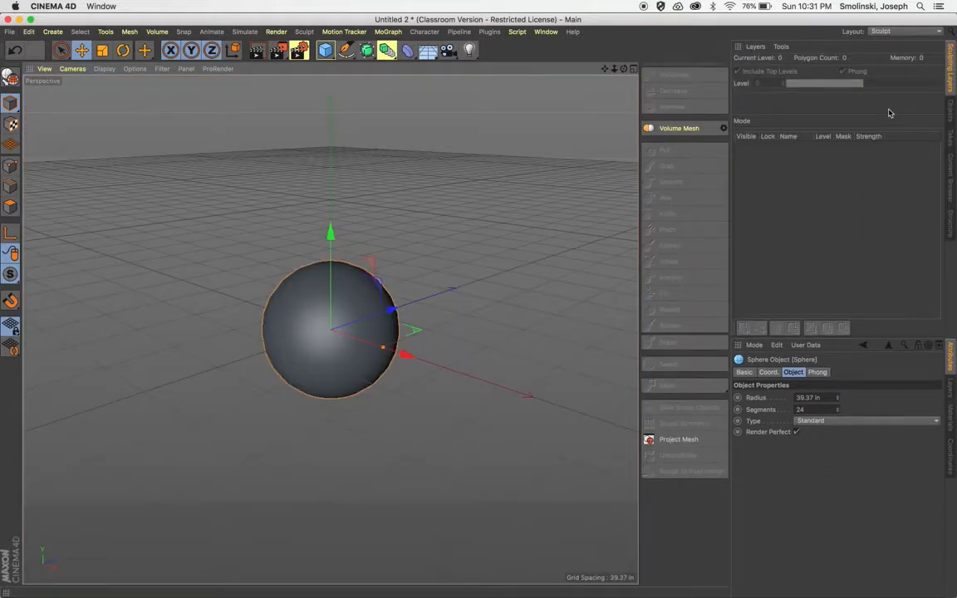
- Make the sphere editable and subdivide it for sculpting up to level 3
click(11, 77)
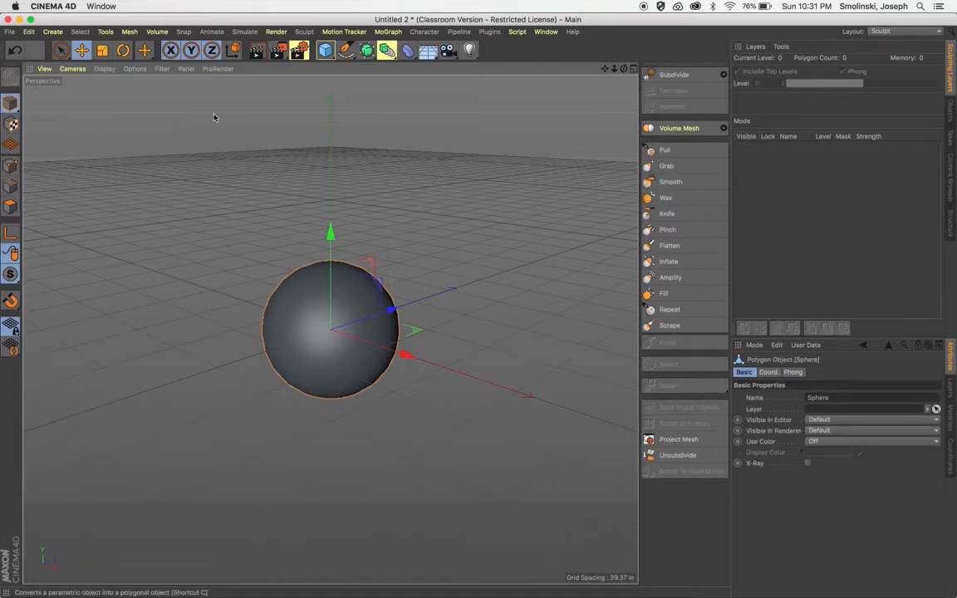
click(670, 75)
click(671, 76)
click(670, 76)
click(671, 76)
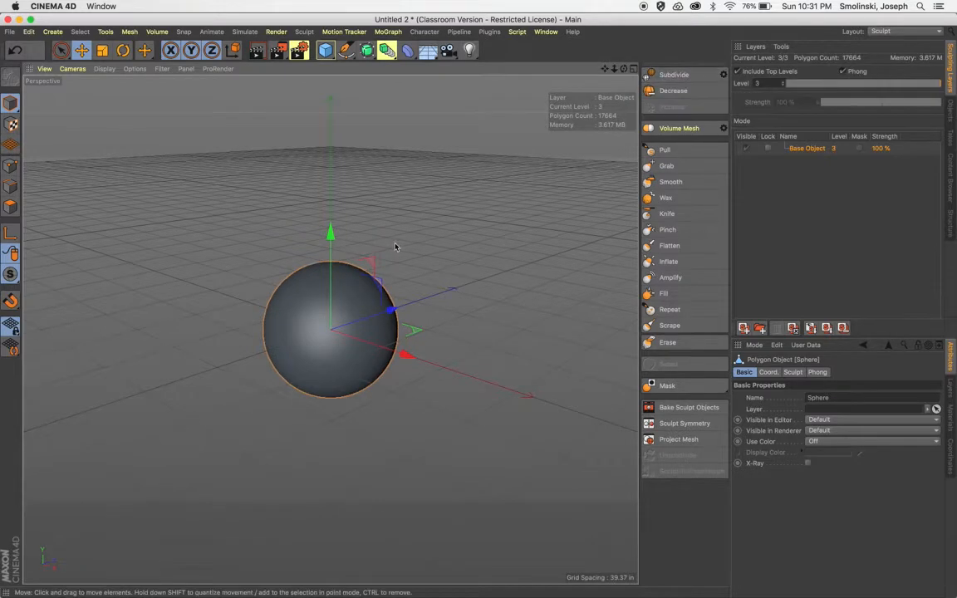
- With the Grab brush at size 300, pull the sphere's upper right area upward and its lower left side outward
click(670, 166)
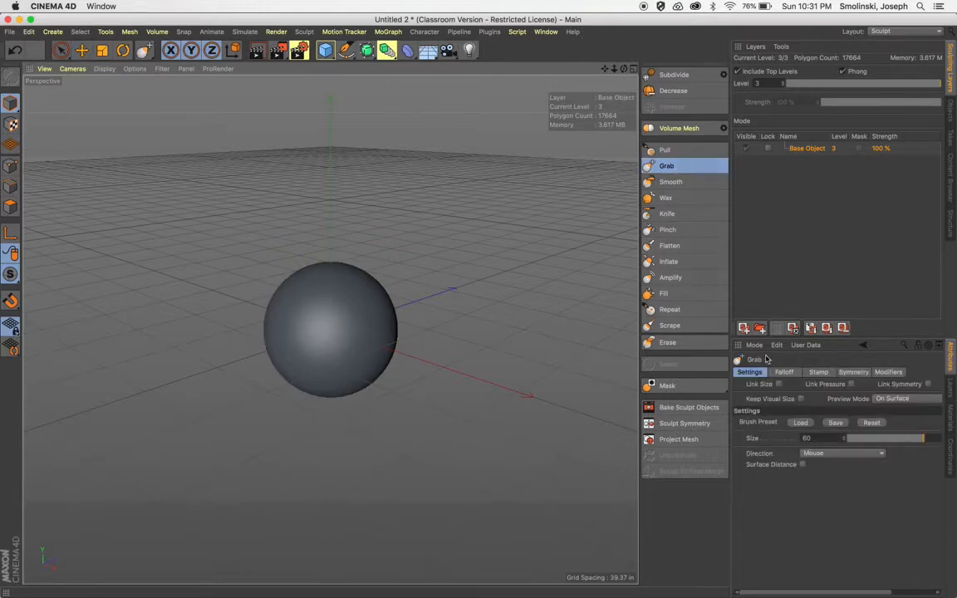
drag(821, 438, 756, 443)
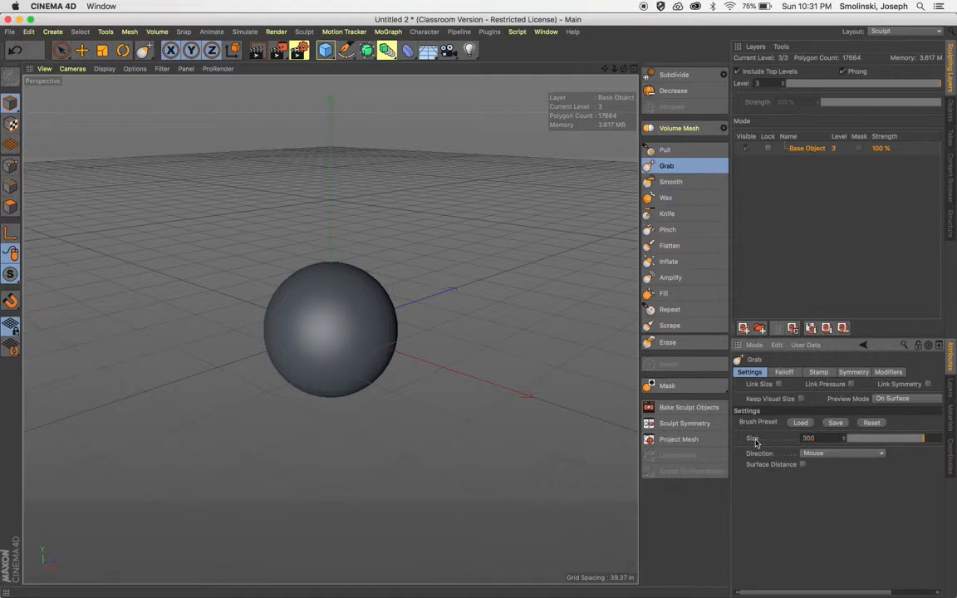
mouse_move(361, 283)
mouse_down()
mouse_move(406, 229)
mouse_move(388, 209)
mouse_up()
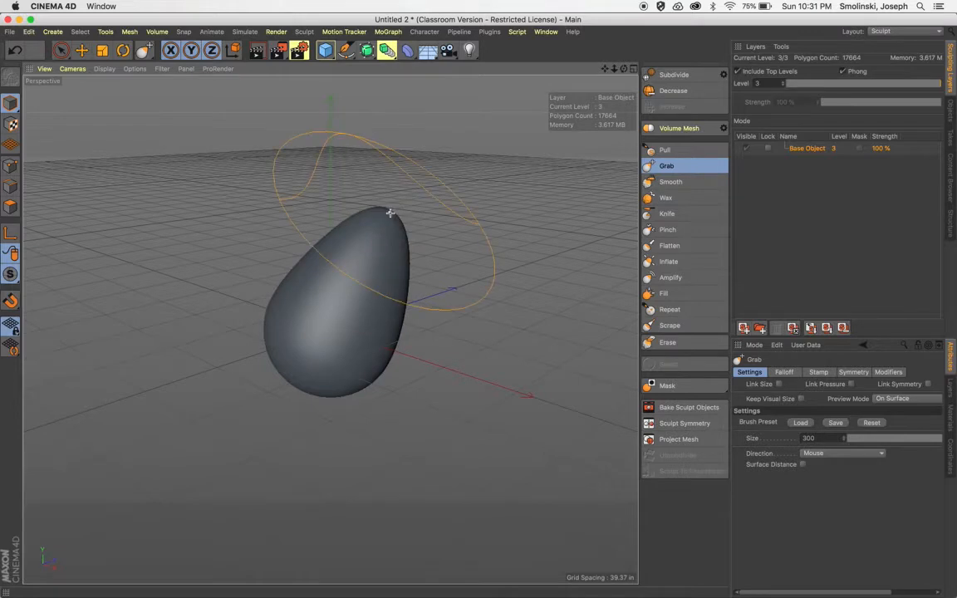
drag(276, 346, 203, 356)
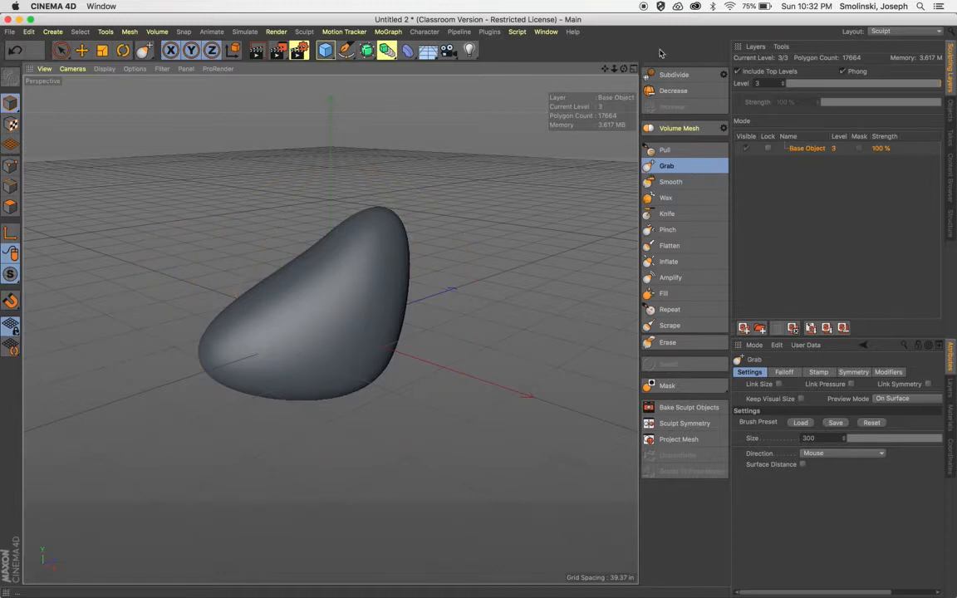
- Set the Grab brush size to 500 and pull the form's right side outward, nudging the left edge slightly inward
drag(622, 71, 706, 93)
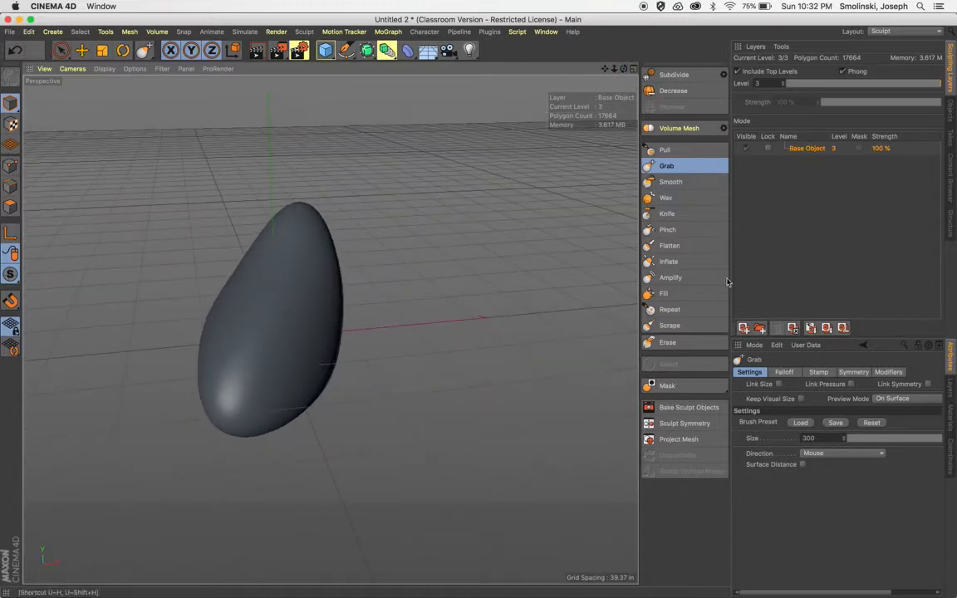
drag(819, 438, 727, 438)
text(500)
drag(330, 317, 390, 325)
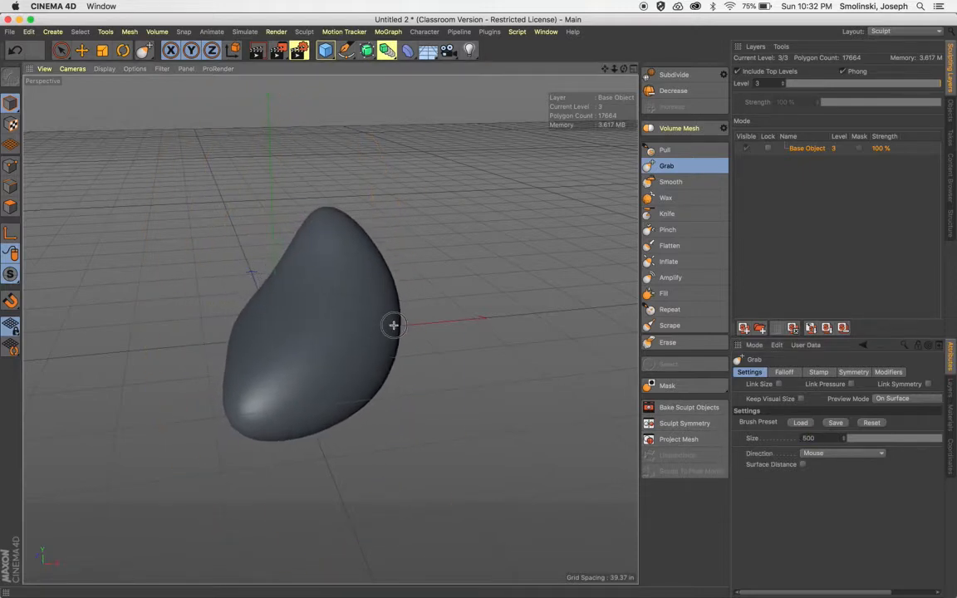
mouse_move(259, 292)
mouse_down()
mouse_move(272, 306)
mouse_move(265, 296)
mouse_up()
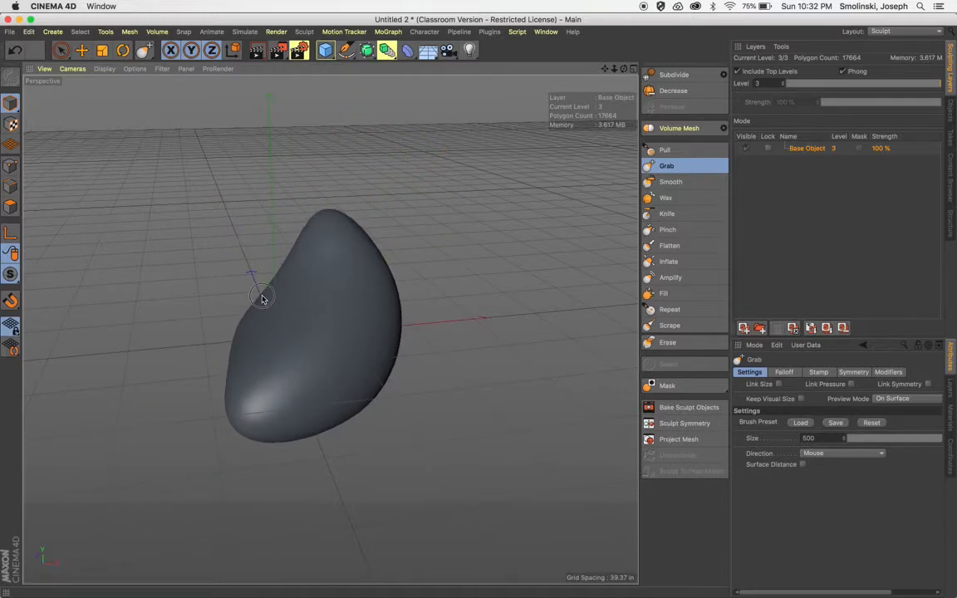
- Set the Inflate brush to size 150 and pressure 50 %, and sculpt the lower right area of the form
drag(624, 69, 538, 72)
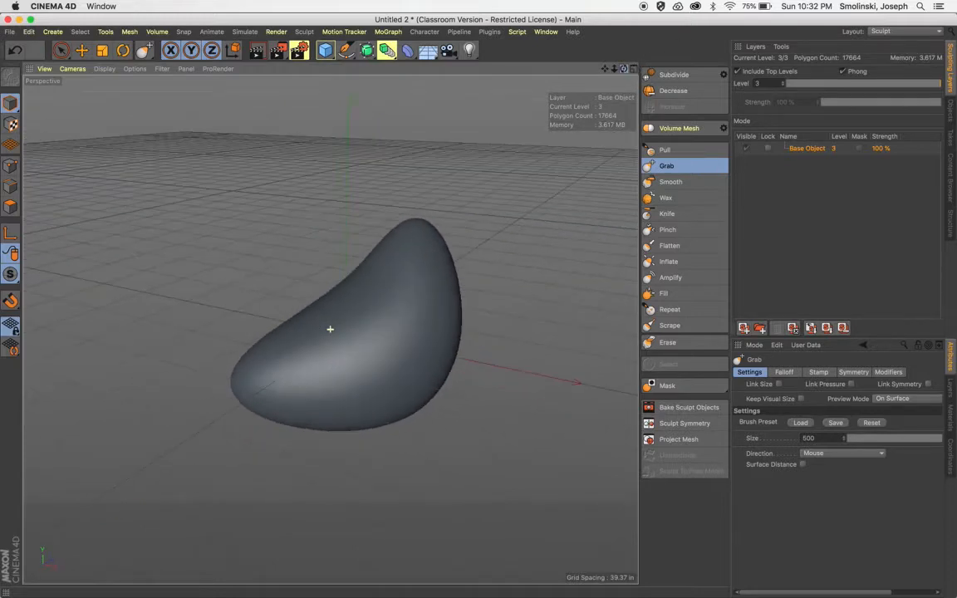
click(679, 262)
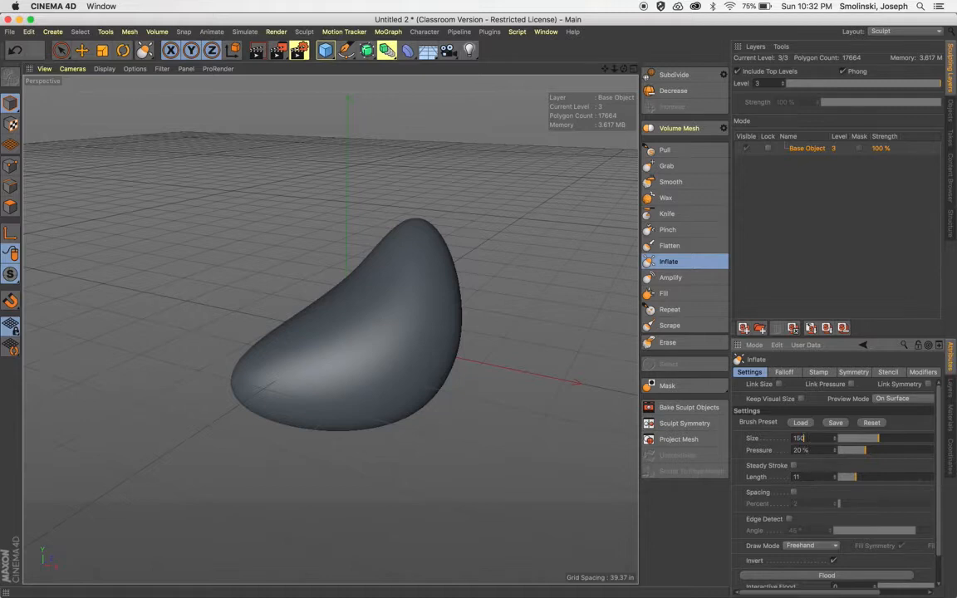
key(Tab)
key(Return)
mouse_move(425, 379)
mouse_down()
mouse_move(413, 393)
mouse_move(438, 375)
mouse_move(392, 397)
mouse_move(427, 375)
mouse_move(400, 390)
mouse_move(439, 349)
mouse_move(392, 384)
mouse_move(406, 342)
mouse_move(412, 381)
mouse_move(387, 351)
mouse_move(426, 378)
mouse_move(391, 341)
mouse_move(391, 356)
mouse_up()
- Carve a broad rounded hollow into the lower part of the form's other side with the Inflate brush
drag(625, 74, 560, 82)
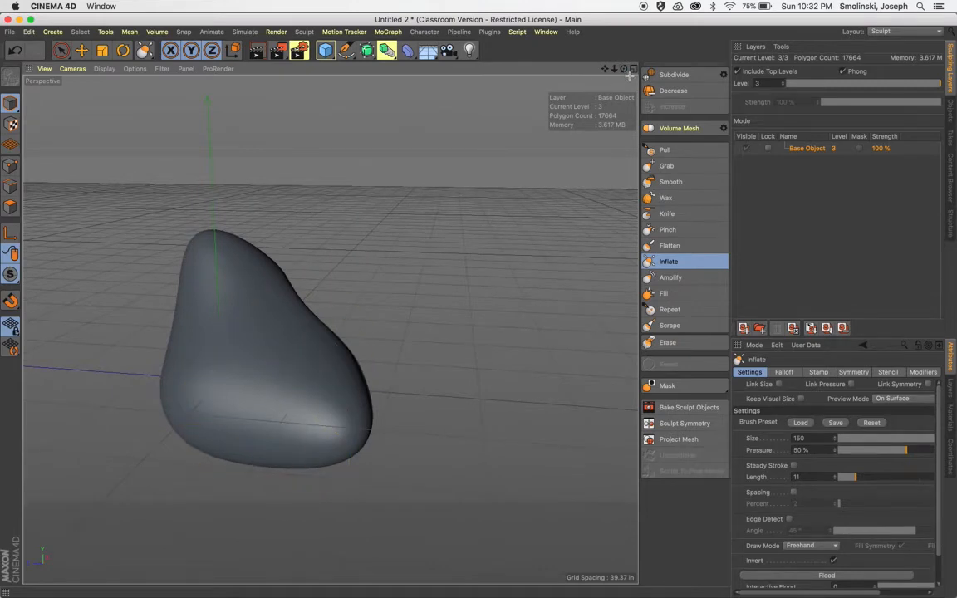
drag(623, 70, 622, 49)
mouse_move(231, 418)
mouse_down()
mouse_move(231, 432)
mouse_move(257, 393)
mouse_move(228, 433)
mouse_move(278, 406)
mouse_move(237, 382)
mouse_move(258, 367)
mouse_move(231, 379)
mouse_move(253, 371)
mouse_move(250, 357)
mouse_move(226, 389)
mouse_move(230, 350)
mouse_up()
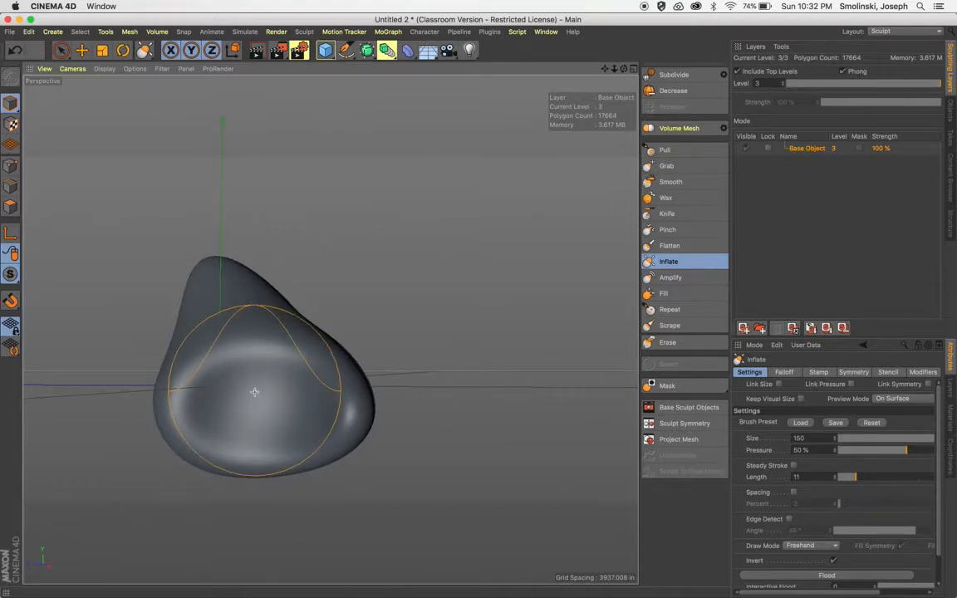
drag(624, 69, 573, 120)
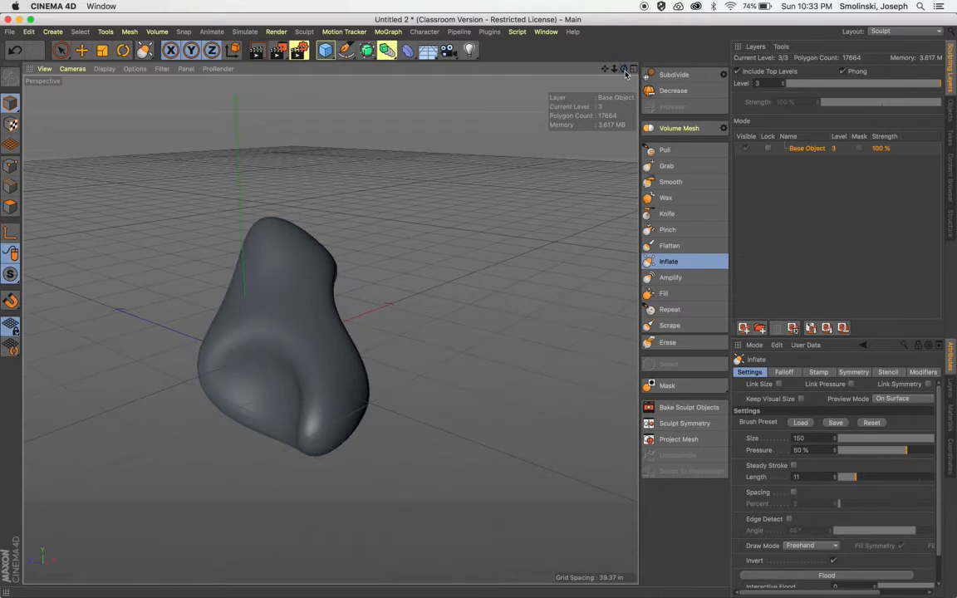
- Switch the interface back to the Startup layout and centre the sculpted form in the view
click(898, 31)
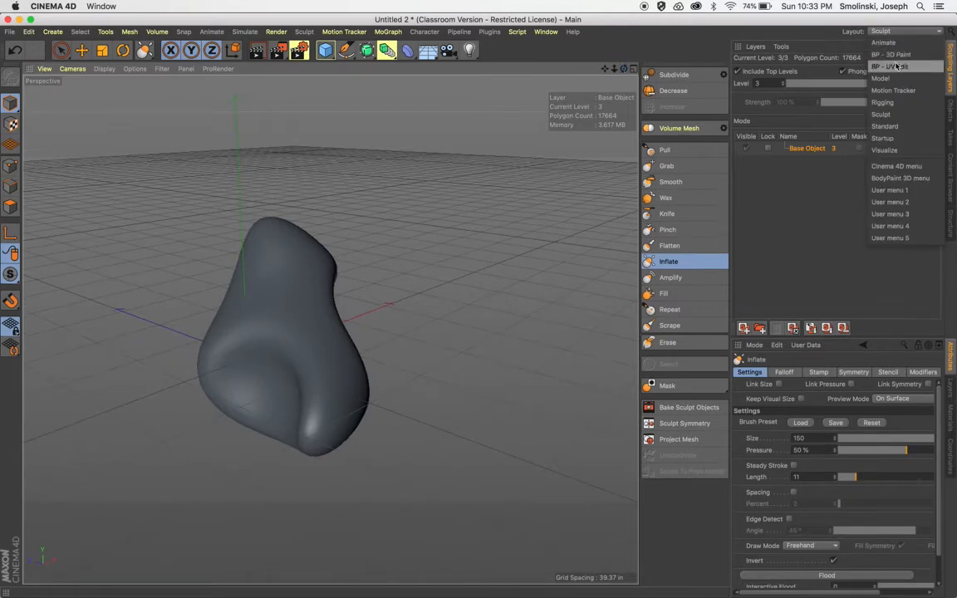
click(884, 138)
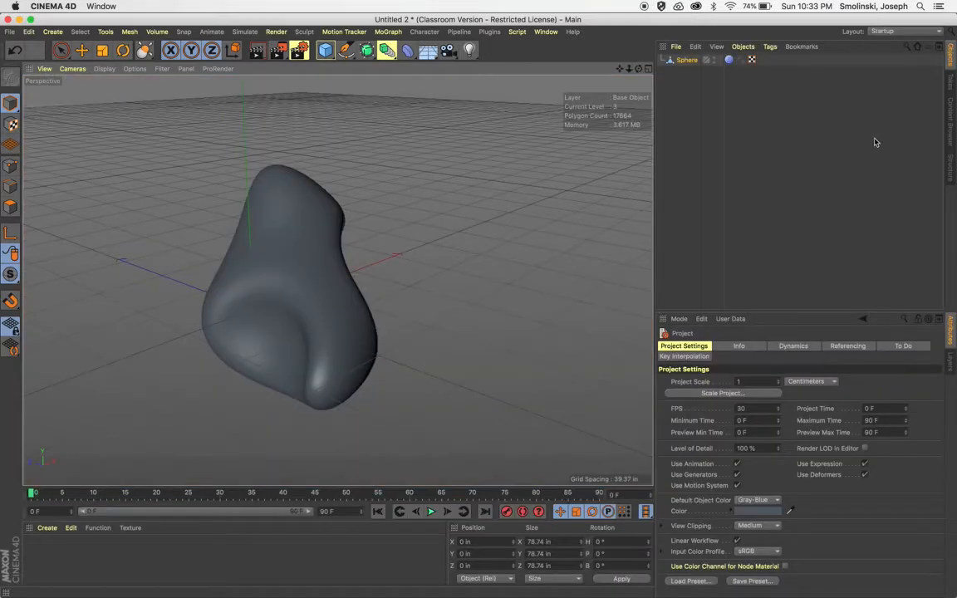
drag(620, 69, 652, 46)
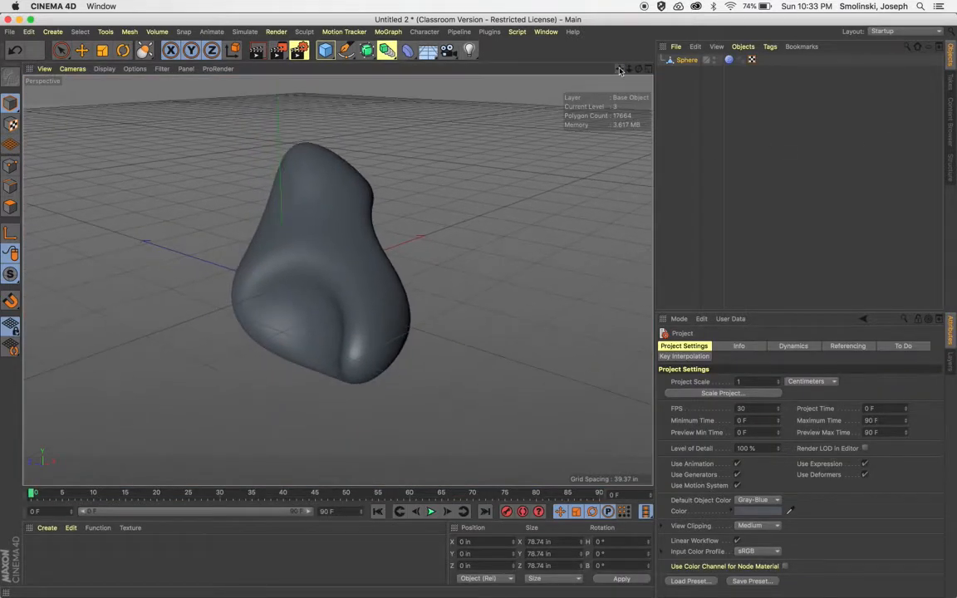
- Delete the Sculpt tag from the sphere and undo that deletion
click(729, 61)
key(Delete)
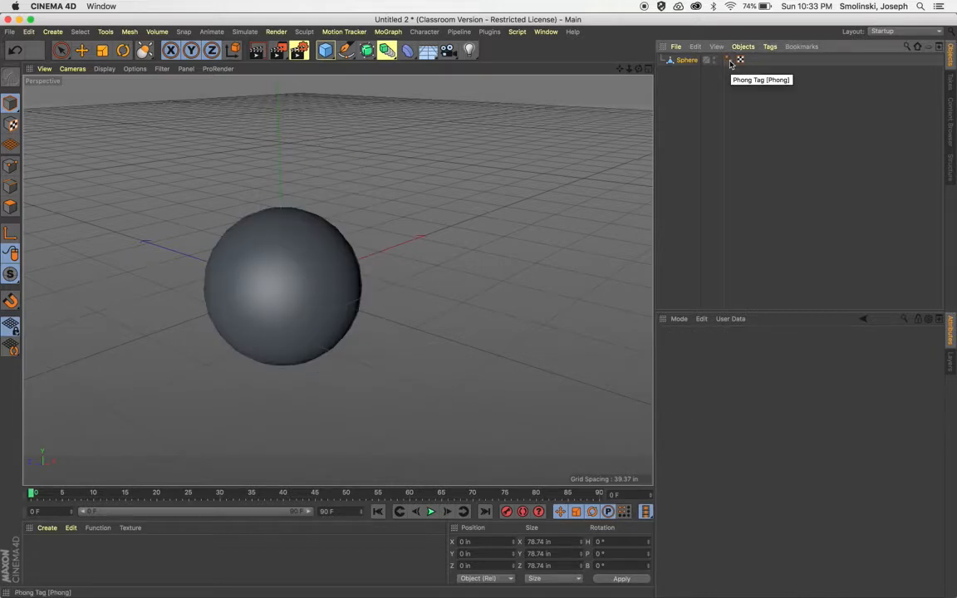
key(super+z)
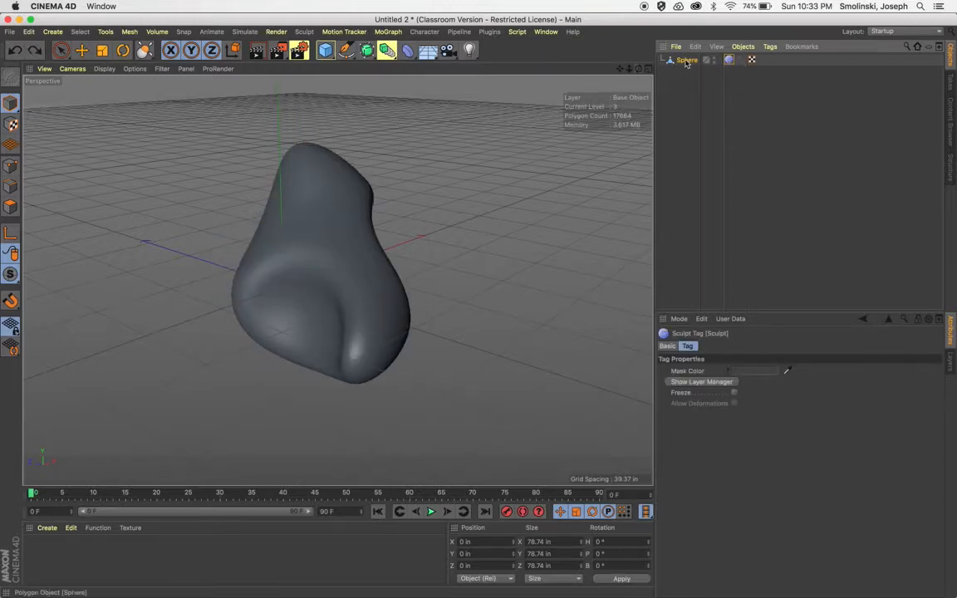
- Convert the sculpted sphere with Current State to Object and delete the original sphere carrying the Sculpt tag
drag(639, 70, 664, 80)
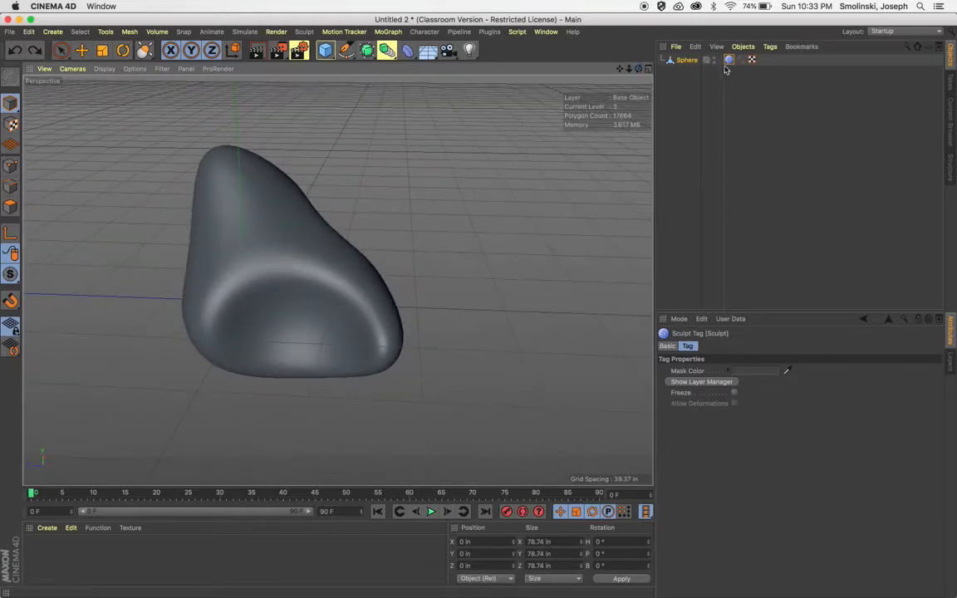
click(683, 59)
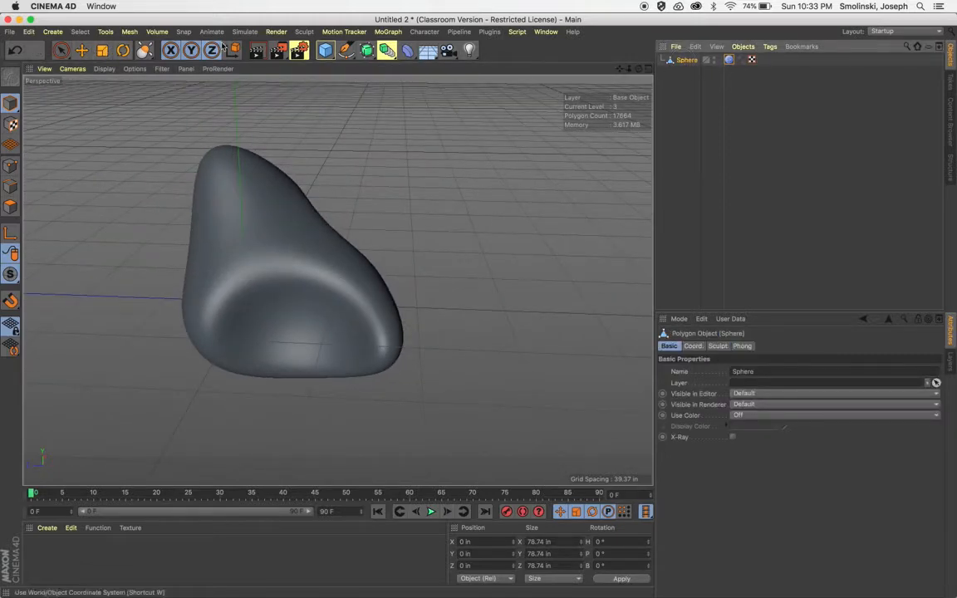
click(129, 33)
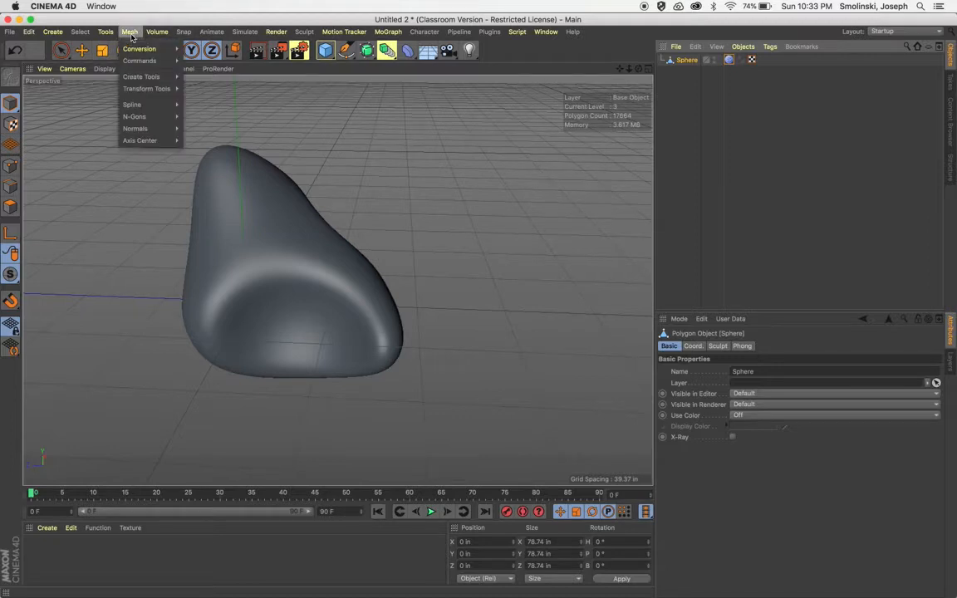
mouse_move(154, 49)
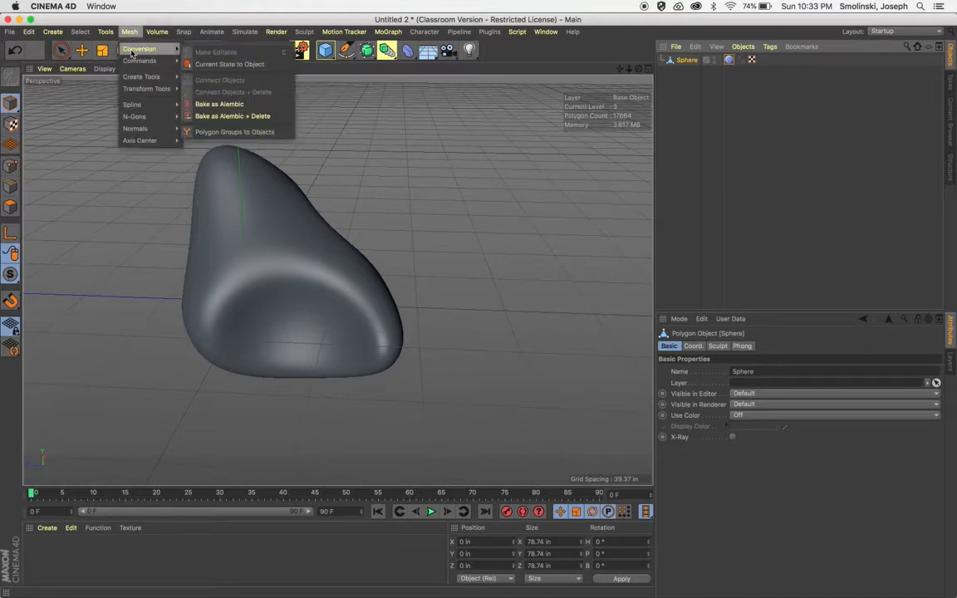
click(225, 65)
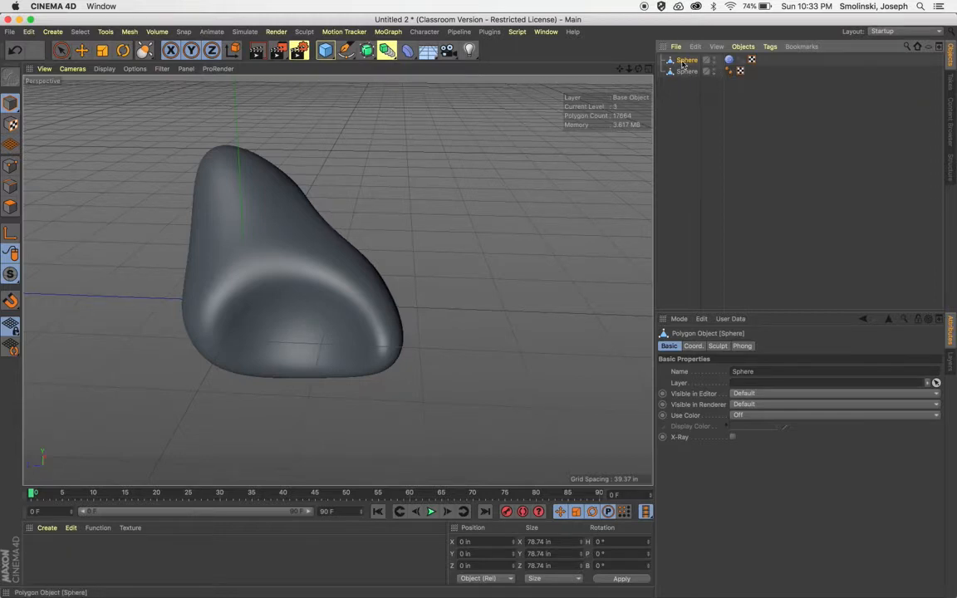
key(Delete)
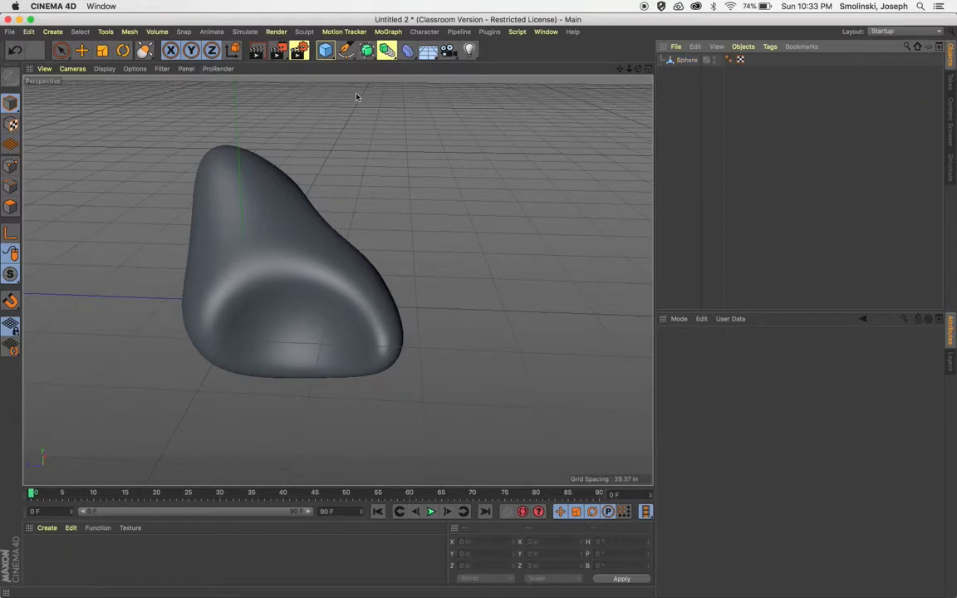
- Add a Bend deformer and move it over the sculpted form, to about Y 23.1 in and Z -25.9 in
click(408, 51)
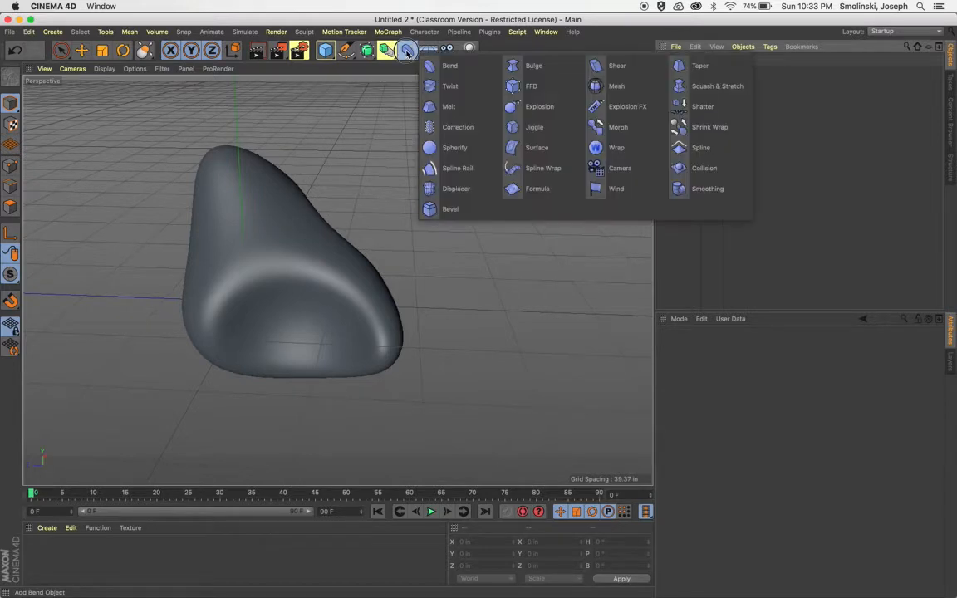
click(450, 66)
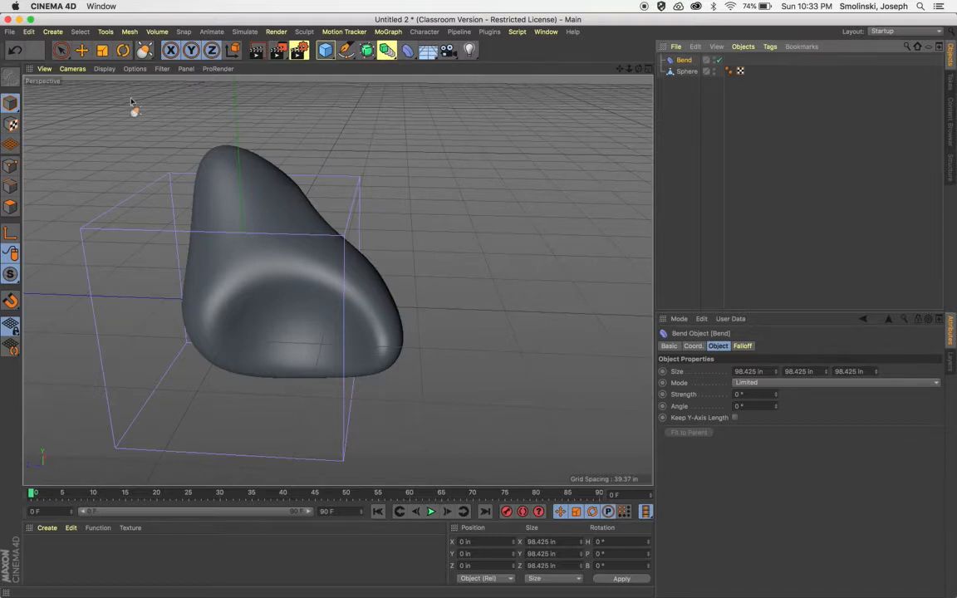
click(81, 51)
drag(182, 239, 254, 204)
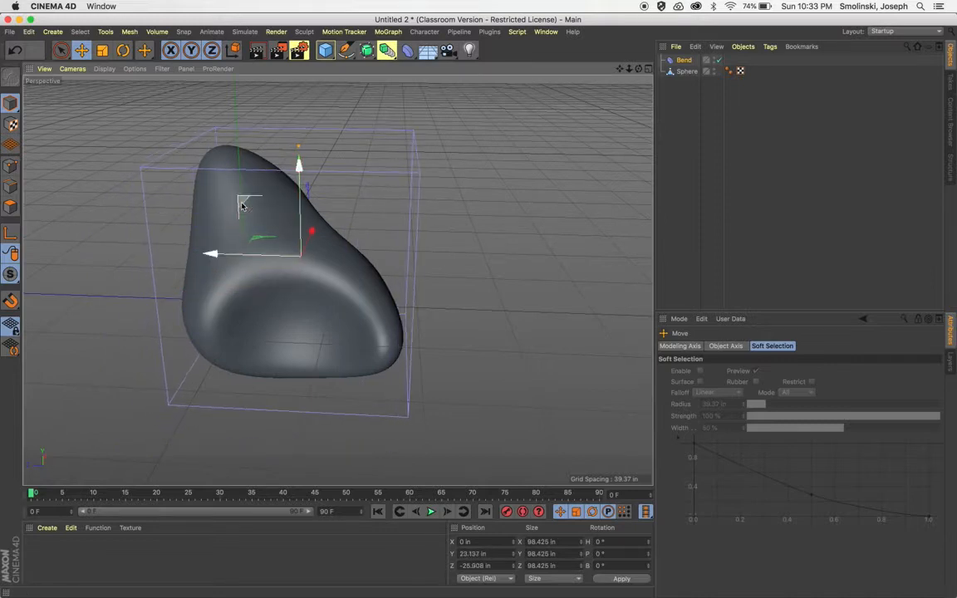
- Make the Bend deformer a child of the Sphere and set its strength to -34°
drag(683, 60, 691, 73)
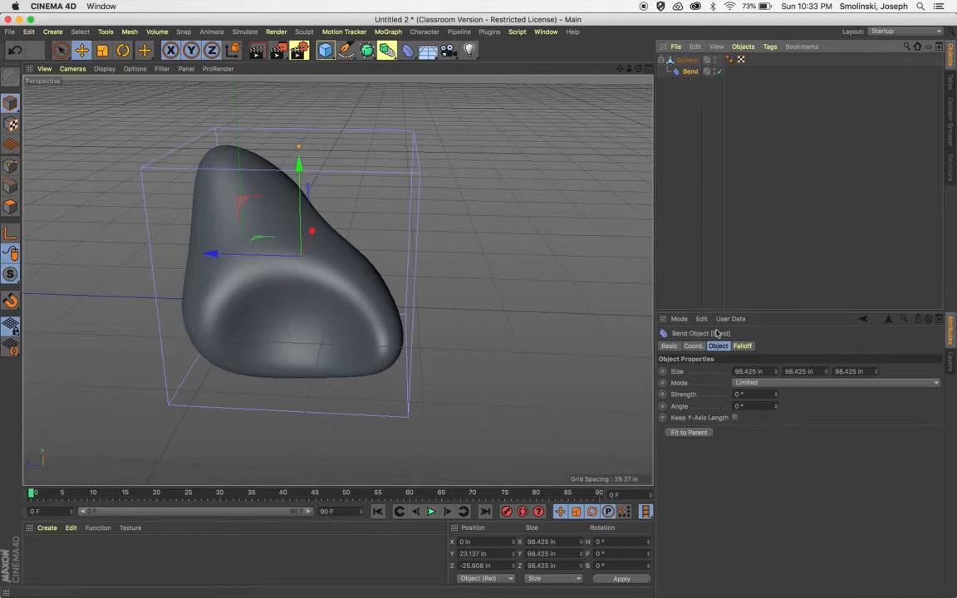
drag(776, 396, 747, 395)
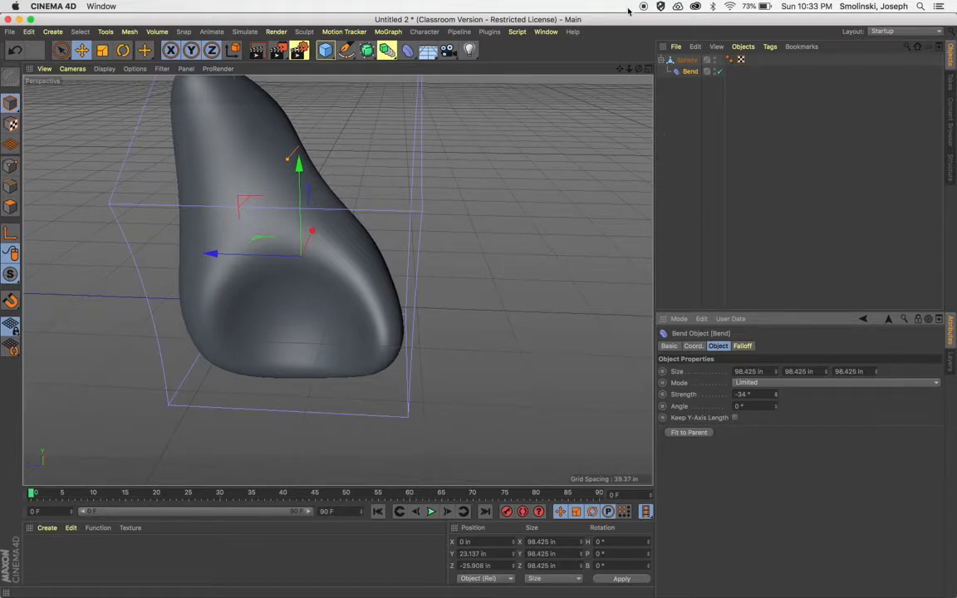
- Rotate the Bend deformer to a bank angle of about -35.4° and increase the bend with its strength handle
drag(638, 70, 581, 73)
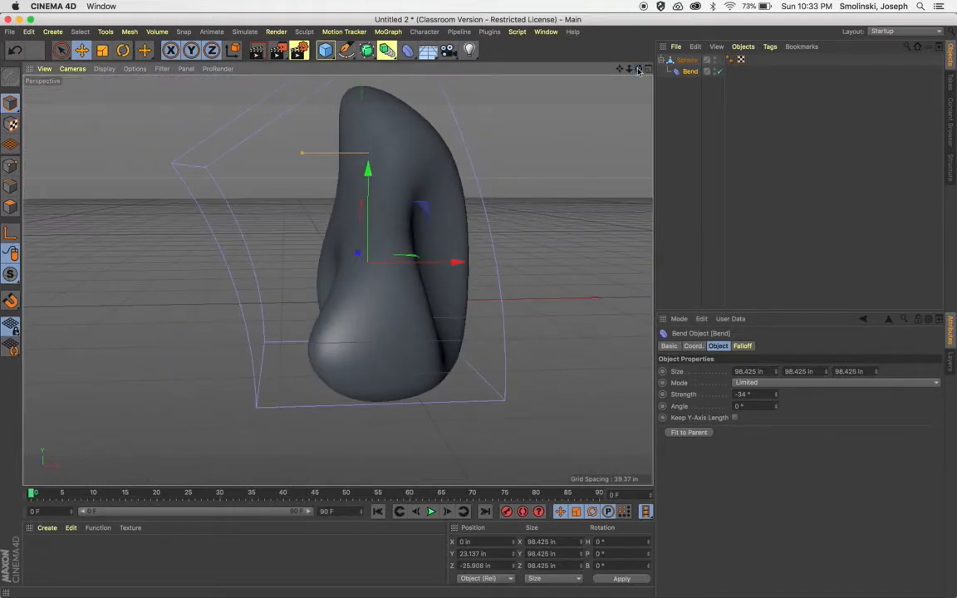
click(122, 50)
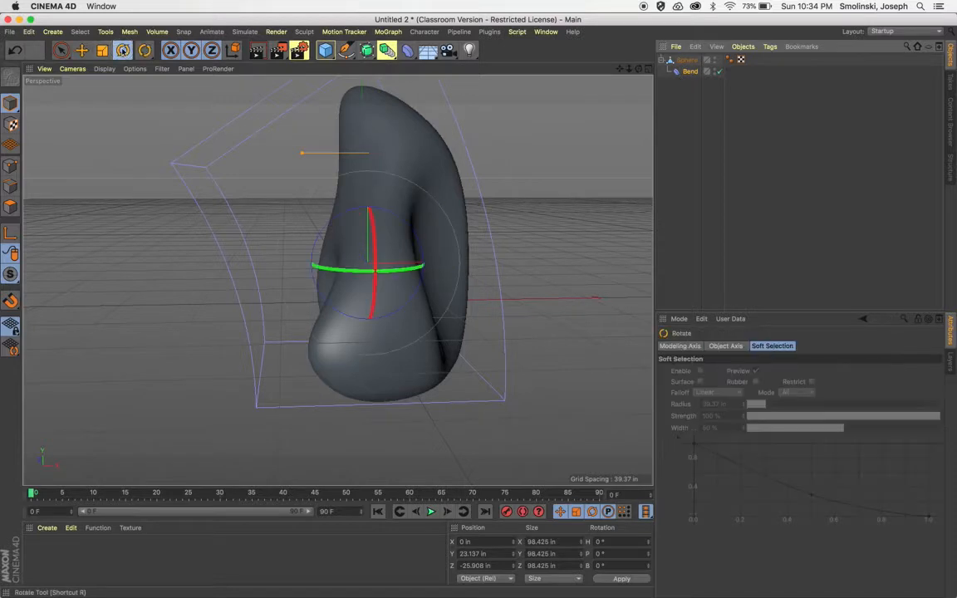
drag(316, 196, 307, 227)
mouse_move(248, 213)
mouse_down()
mouse_move(240, 214)
mouse_move(251, 218)
mouse_up()
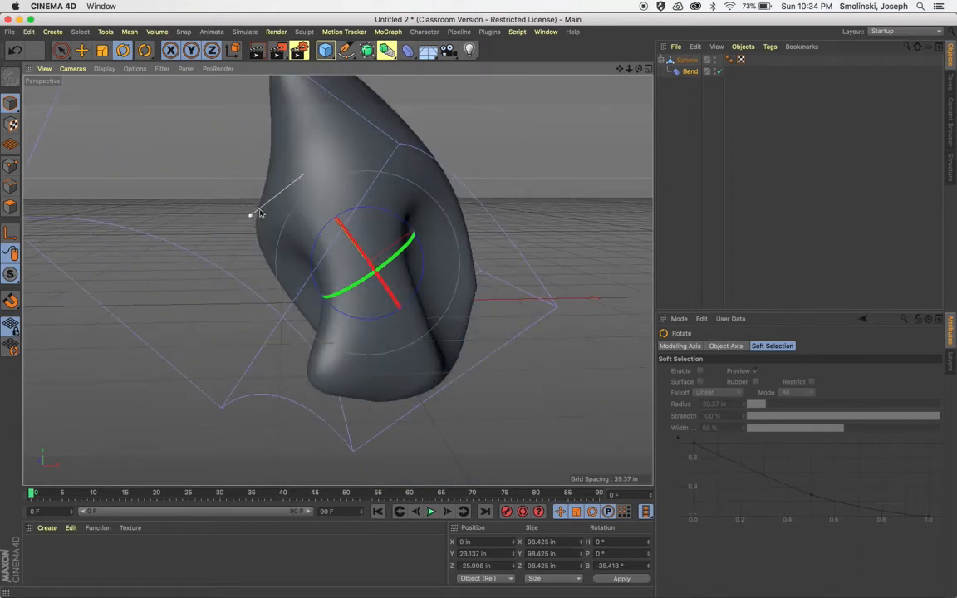
- Convert the bent Sphere with Current State to Object and delete the original Sphere together with its Bend deformer
drag(638, 72, 509, 78)
drag(629, 69, 584, 70)
click(688, 61)
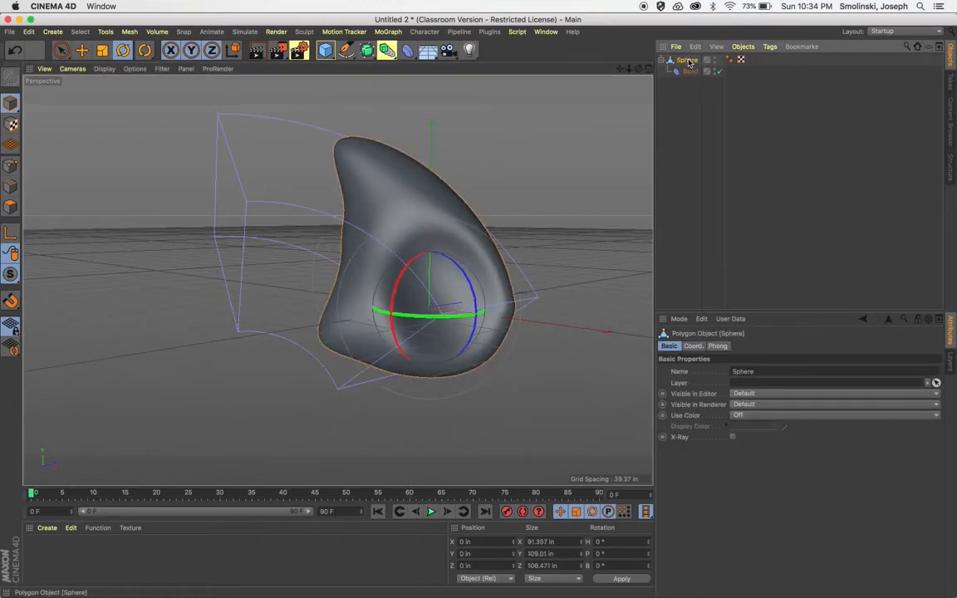
click(128, 33)
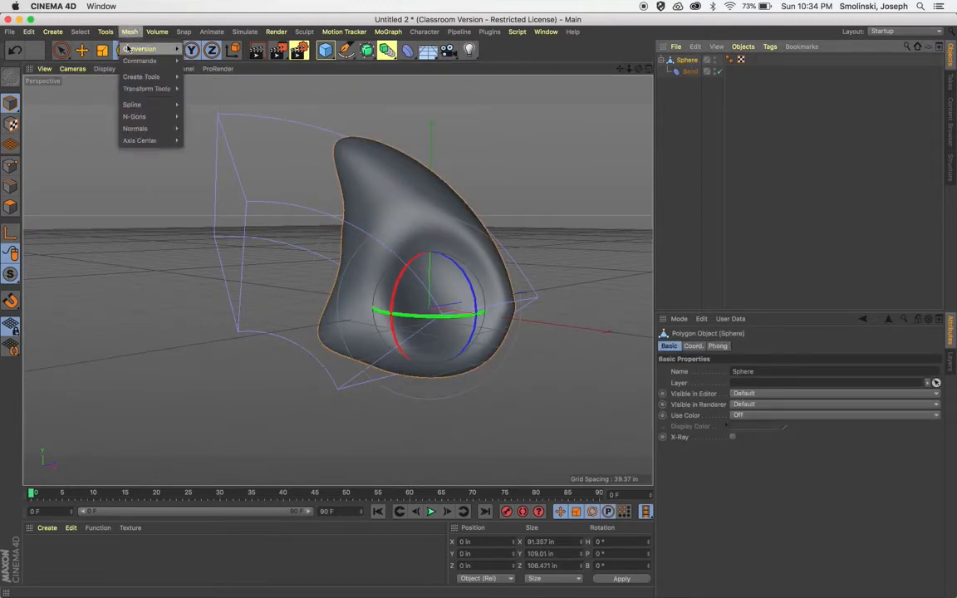
mouse_move(138, 52)
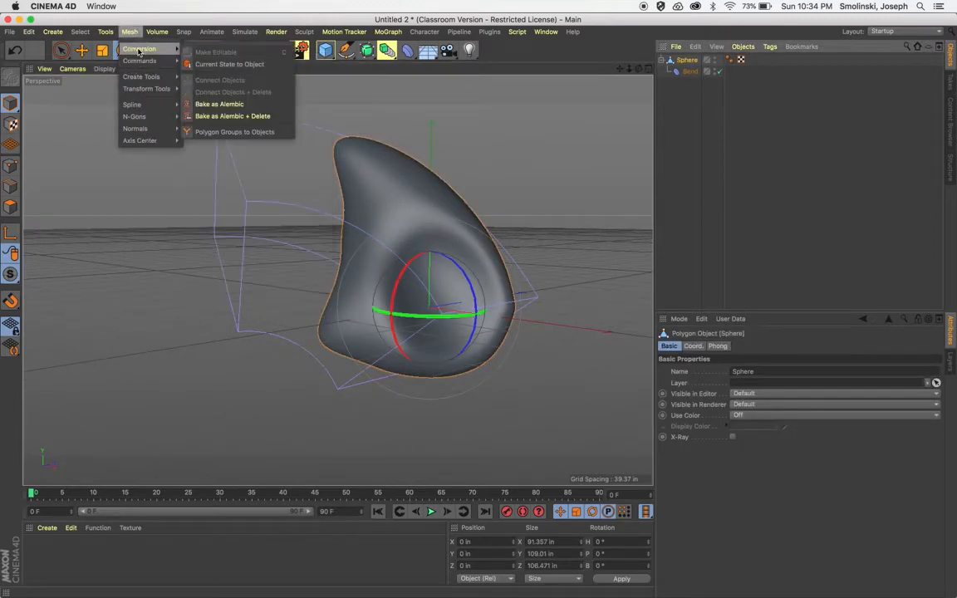
click(241, 64)
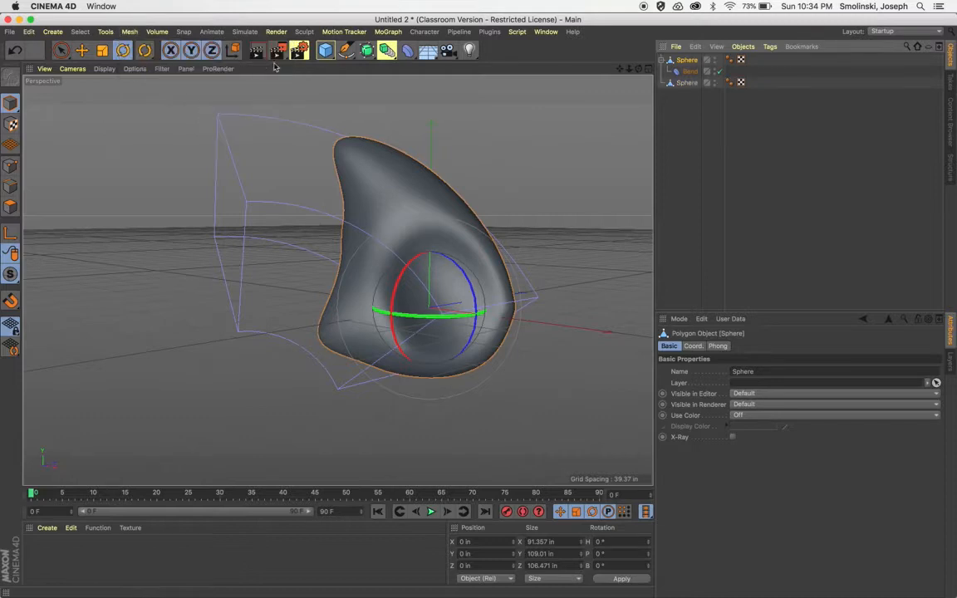
key(Delete)
- Scale the converted Sphere down along its Y axis to about 60%, a height of about 94 in
click(687, 60)
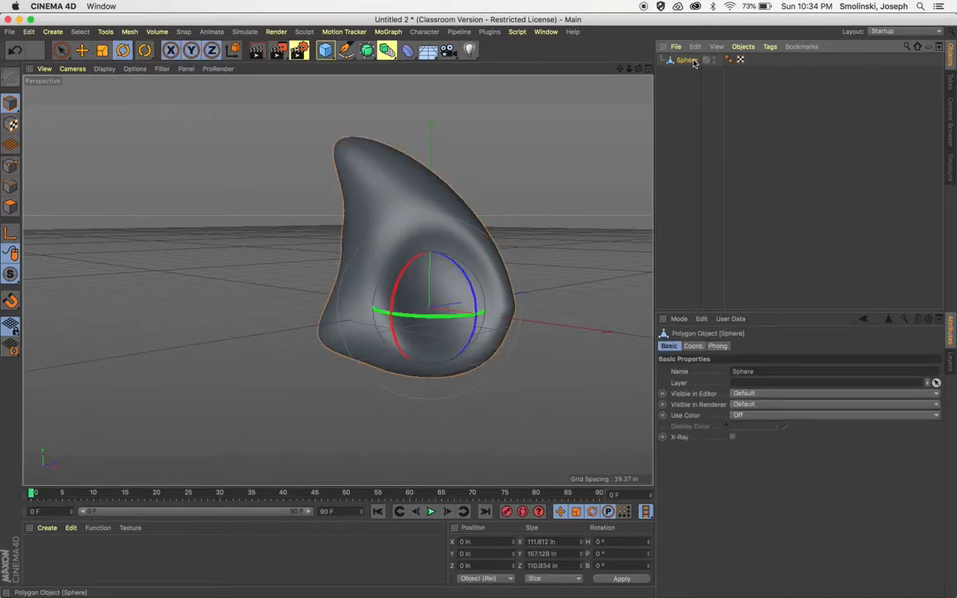
key(t)
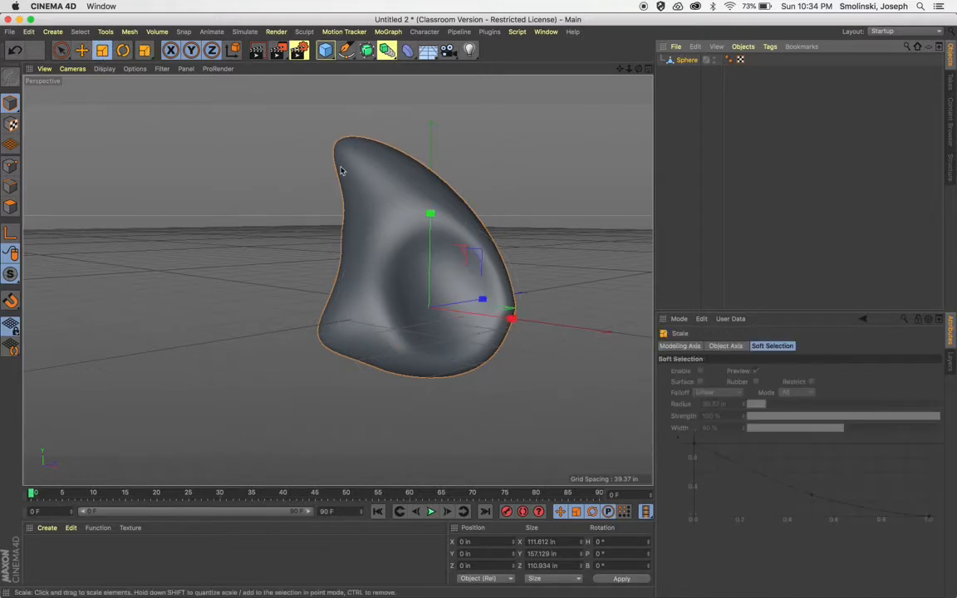
drag(430, 213, 426, 253)
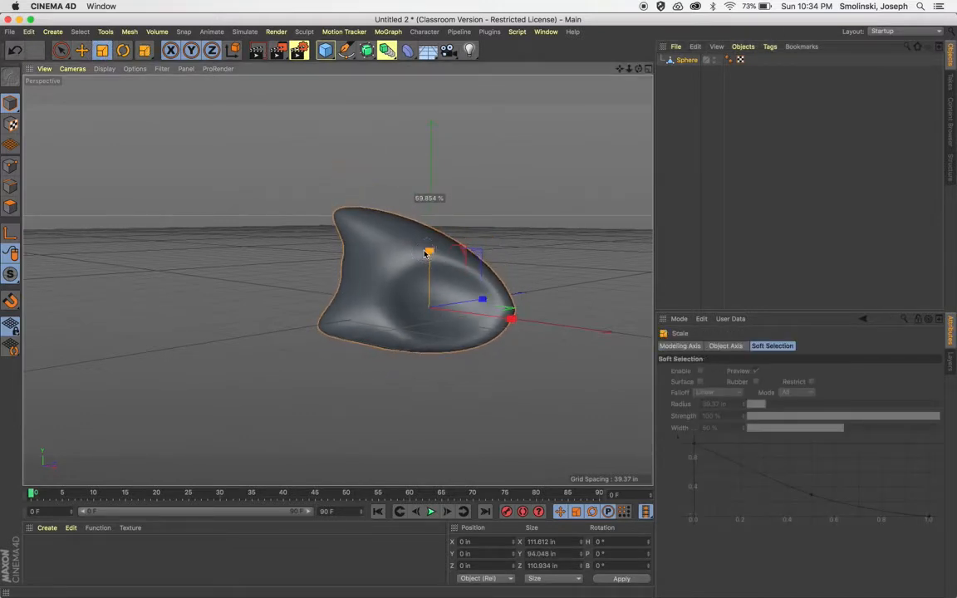
drag(638, 69, 702, 93)
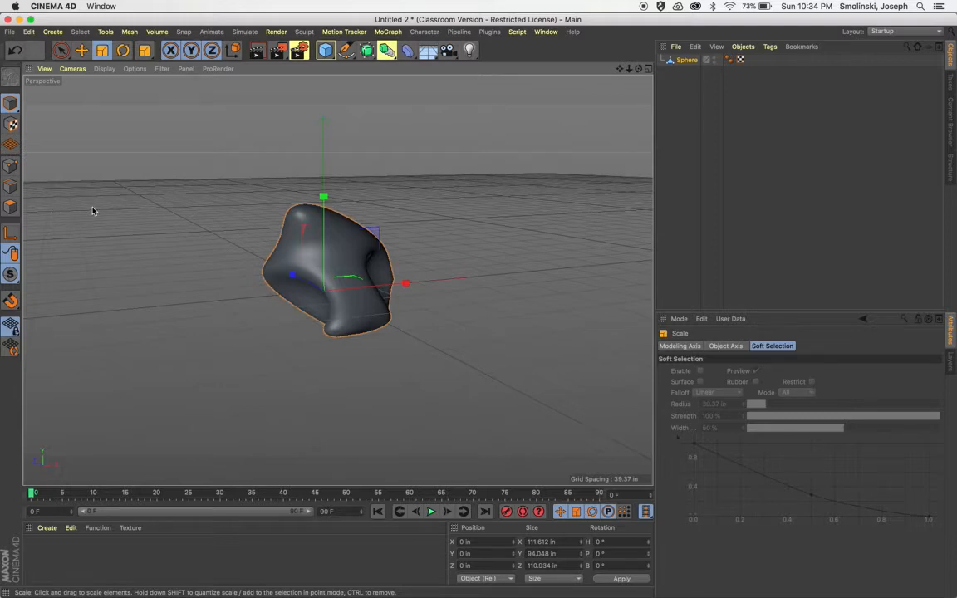
- Export the model in STL format as Blob2.stl to the lasercut folder, accepting the export scale in millimeters
click(10, 32)
mouse_move(25, 249)
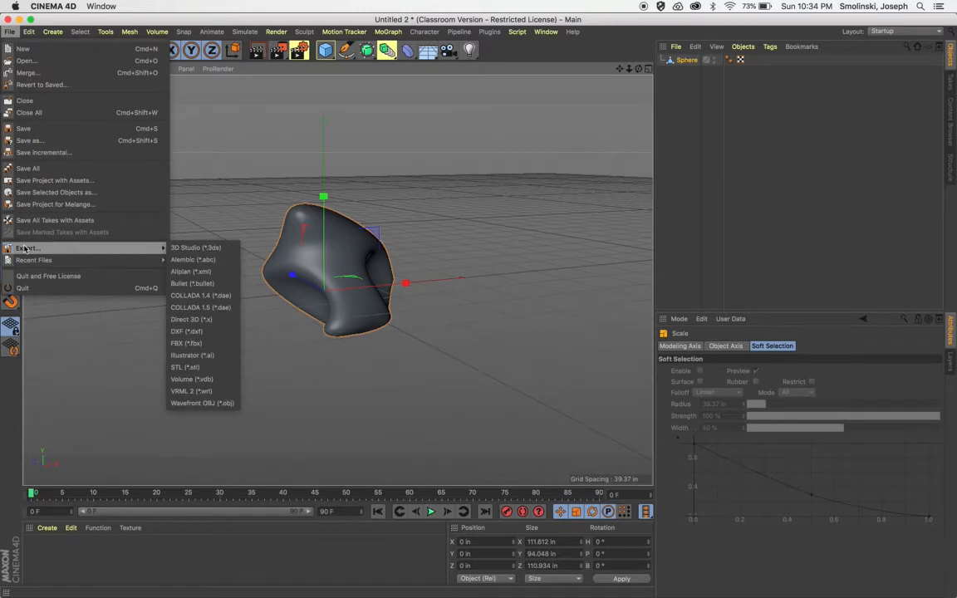
click(198, 366)
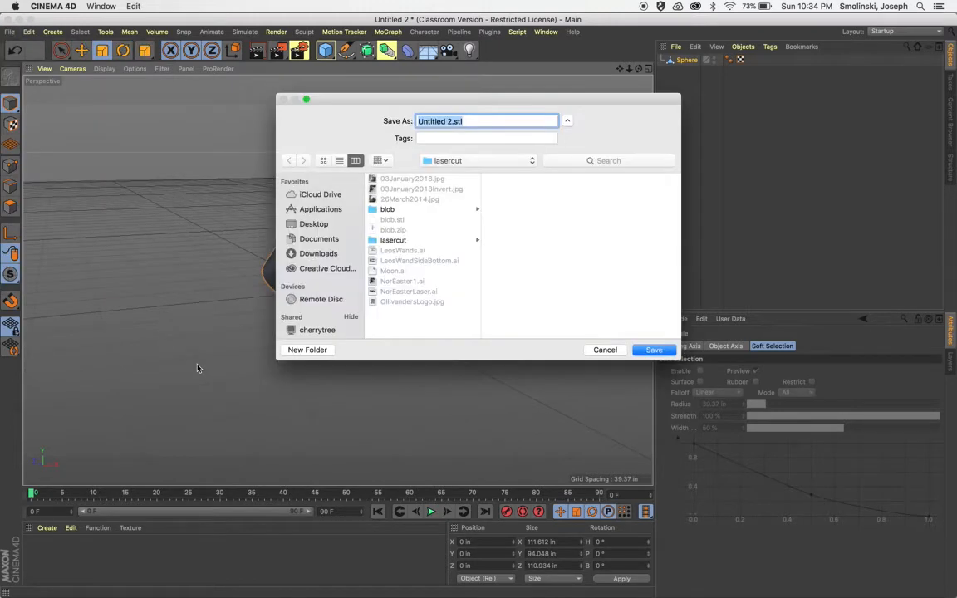
click(453, 122)
drag(453, 122, 373, 123)
text(Blob2)
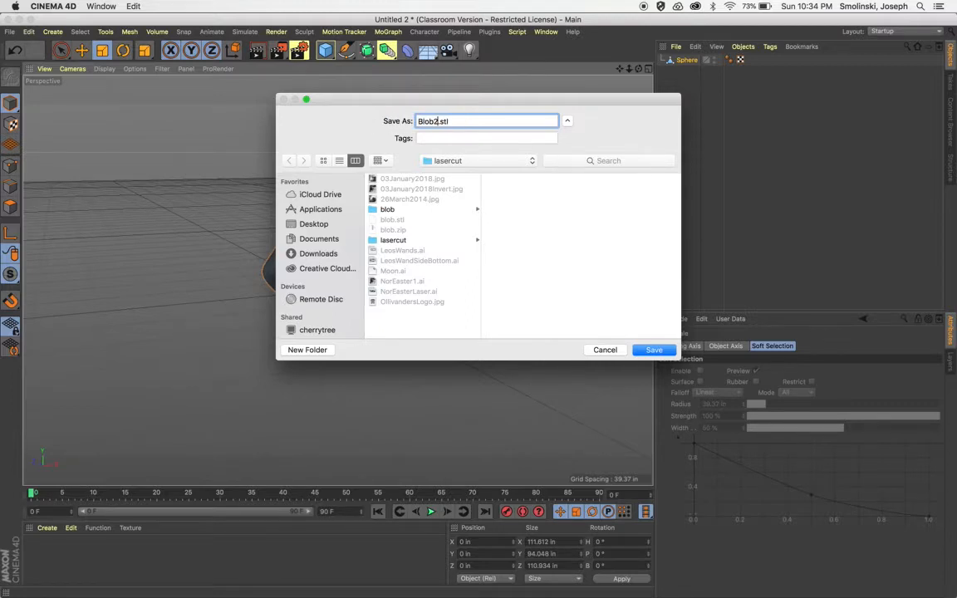
key(Return)
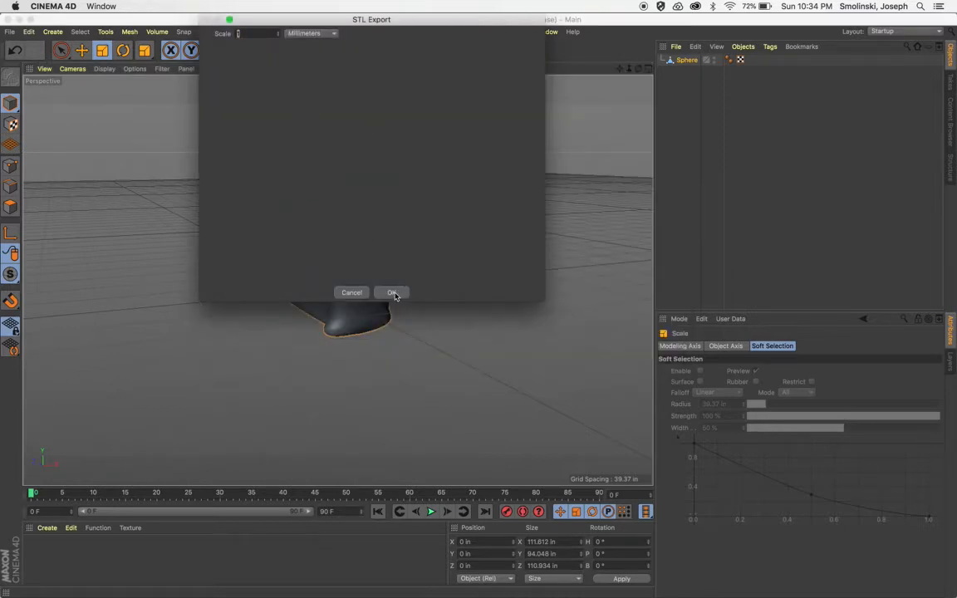
click(391, 292)
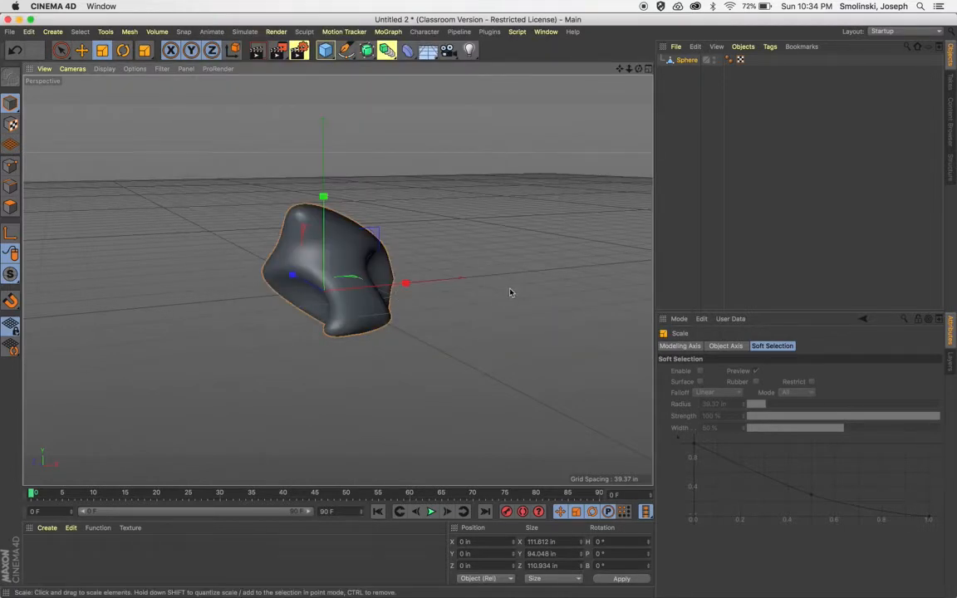
- Switch to Slicer for Fusion 360 and import Blob2.stl from the lasercut folder with Y as the up-axis
mouse_move(374, 586)
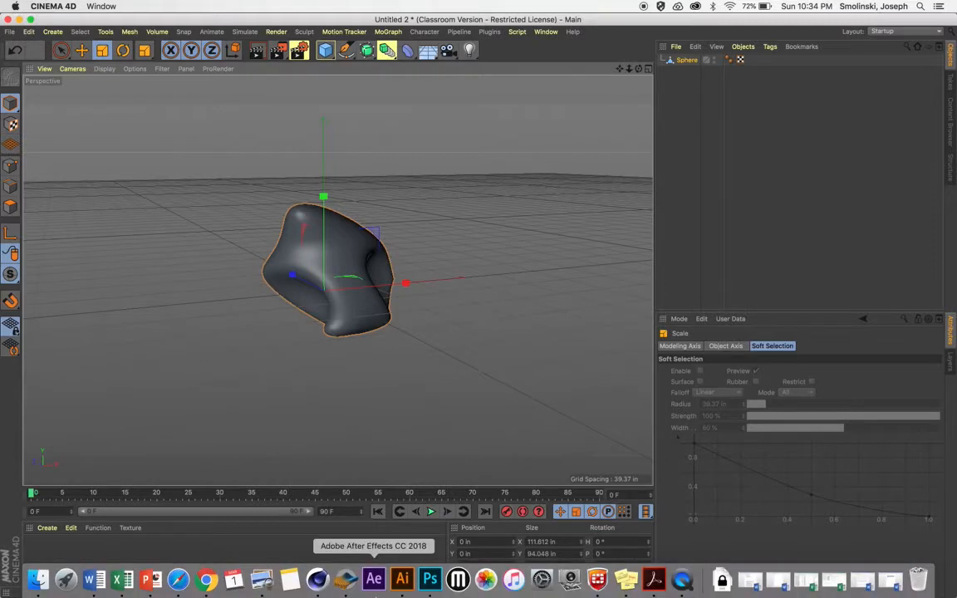
click(348, 584)
click(50, 86)
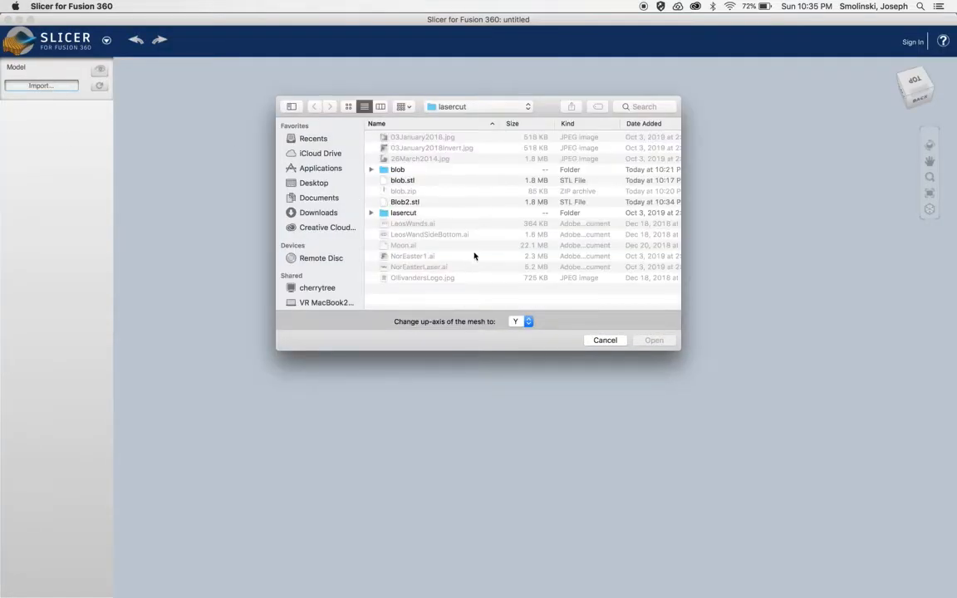
click(406, 204)
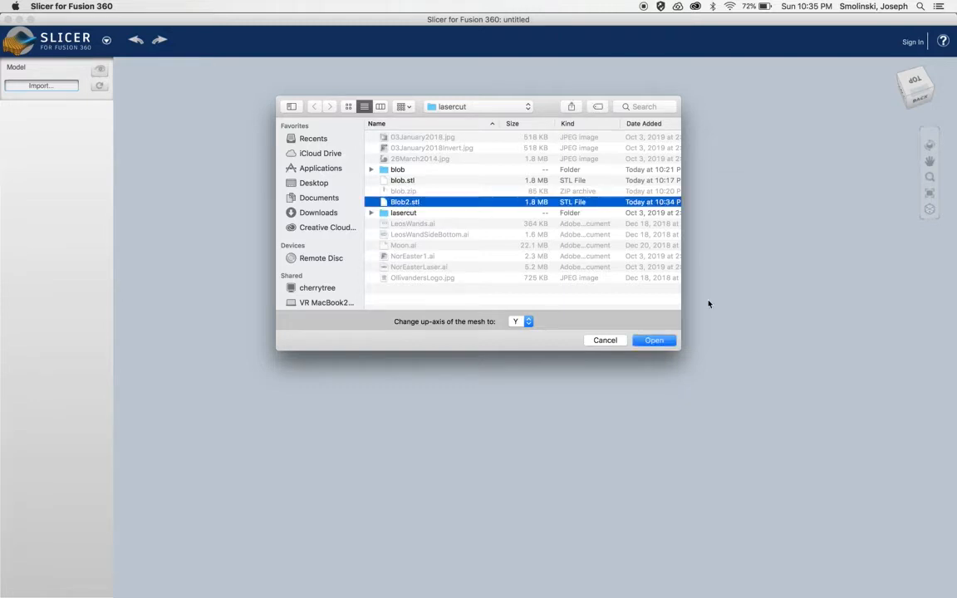
click(654, 340)
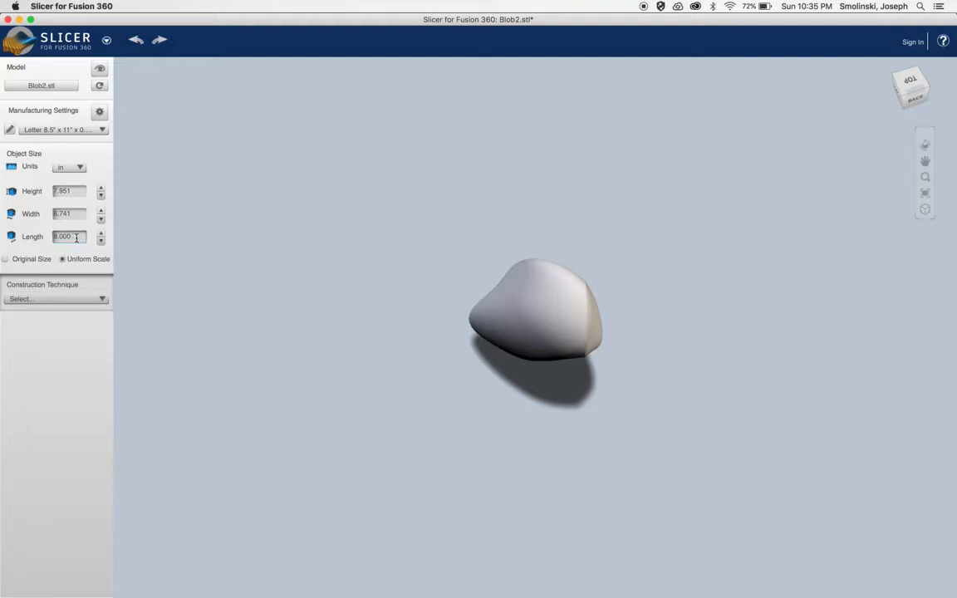
- Reorient the imported model by rotating its up-axis until its two pointed ends face upward
drag(910, 94, 897, 48)
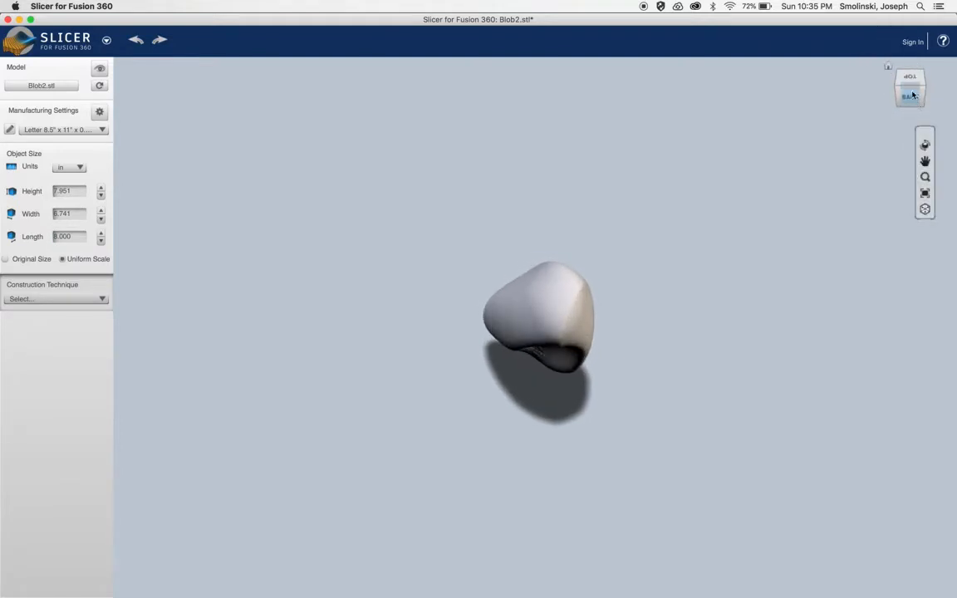
drag(910, 85, 818, 38)
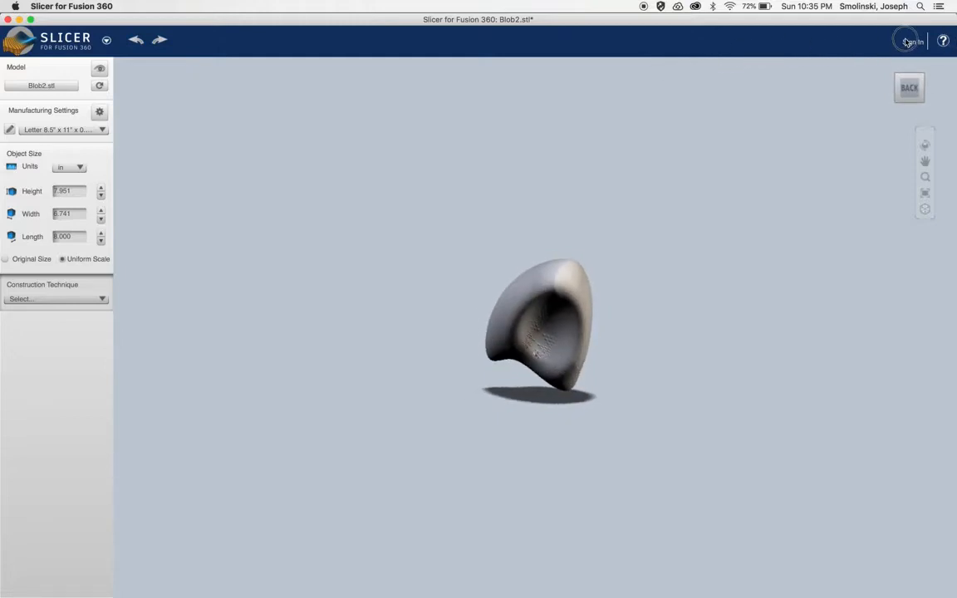
click(99, 86)
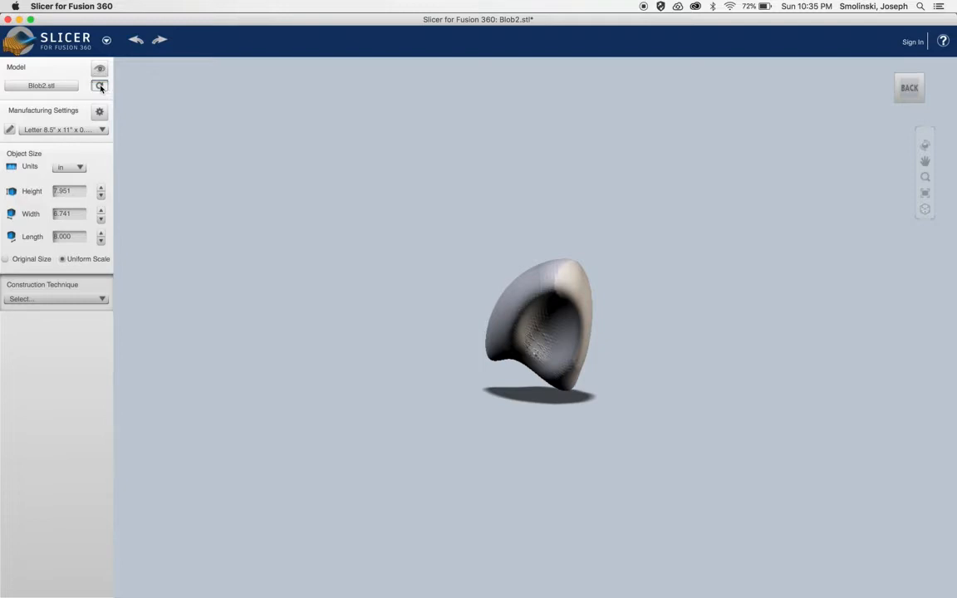
click(99, 86)
click(99, 86)
click(99, 87)
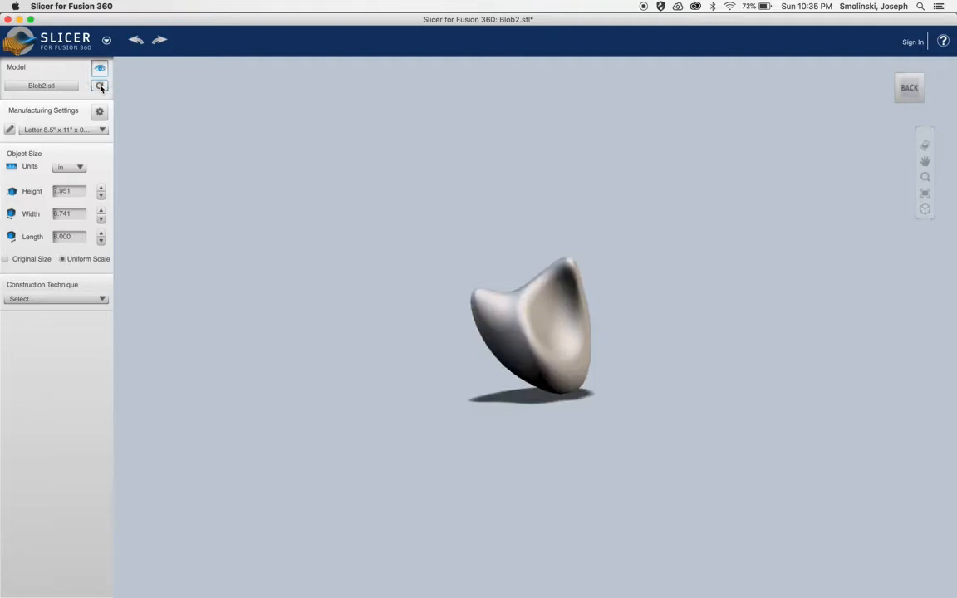
- Choose the A3 11.69" x 16.54" sheet in the manufacturing settings and set the material thickness to 0.25 in
click(89, 131)
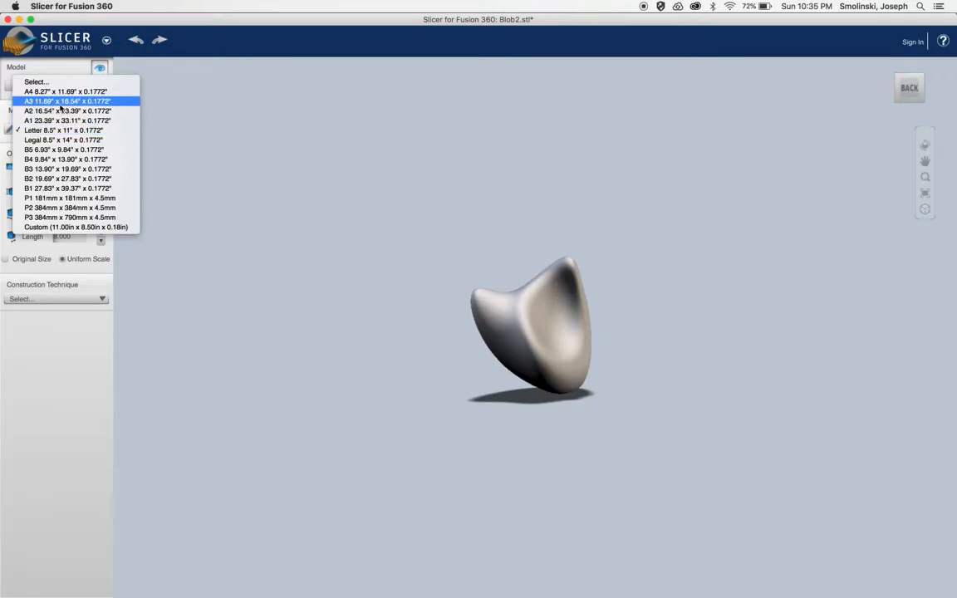
click(72, 101)
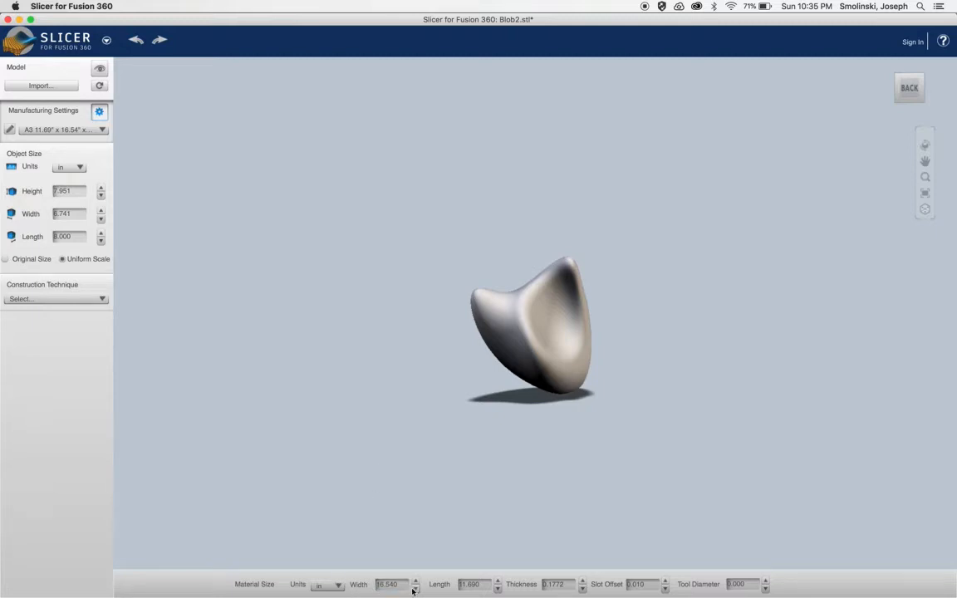
click(566, 585)
key(BackSpace)
text(5)
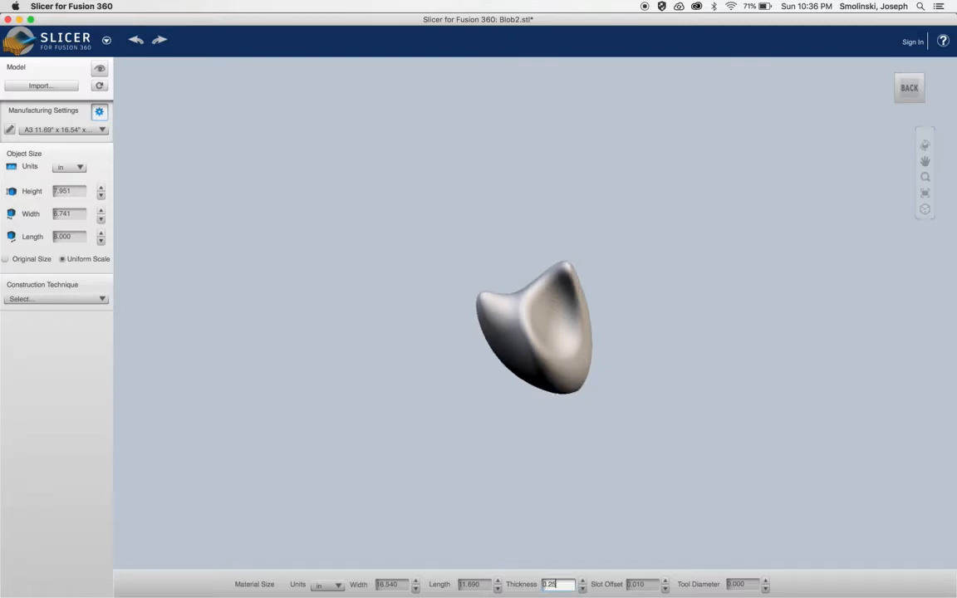
key(Return)
- Apply the Stacked Slices construction technique to the model and view the slices from the back-left corner
click(81, 299)
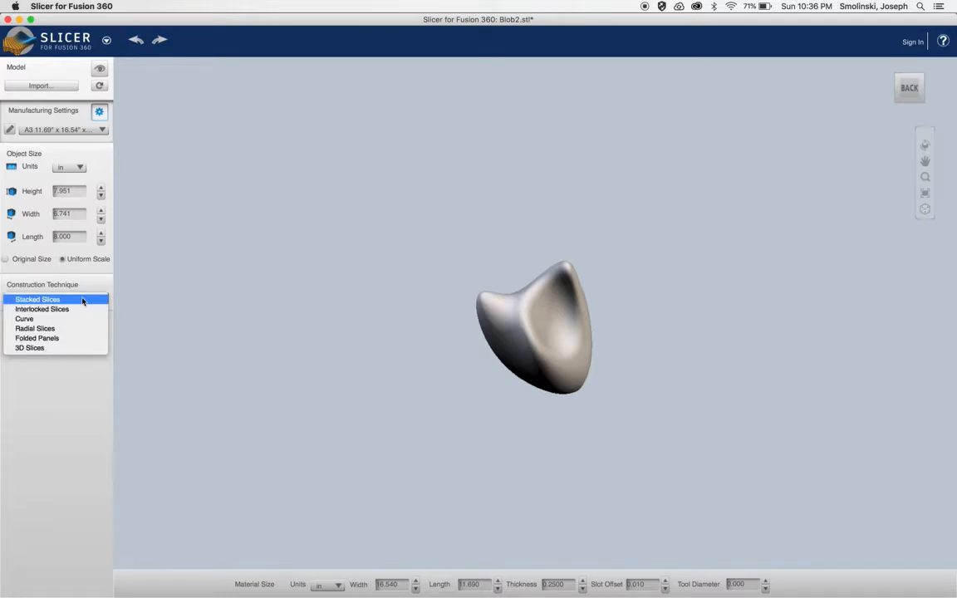
click(82, 300)
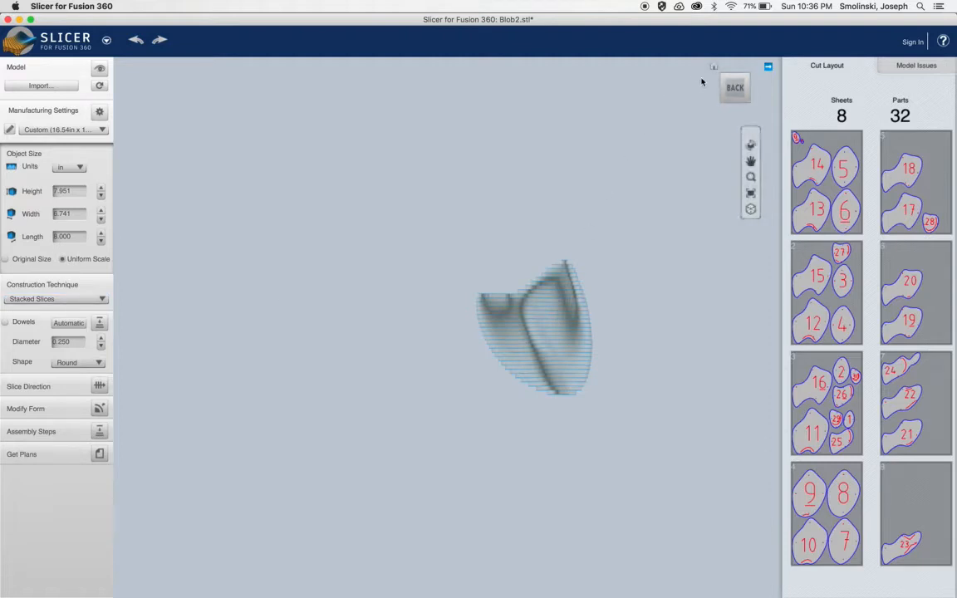
drag(738, 97, 788, 68)
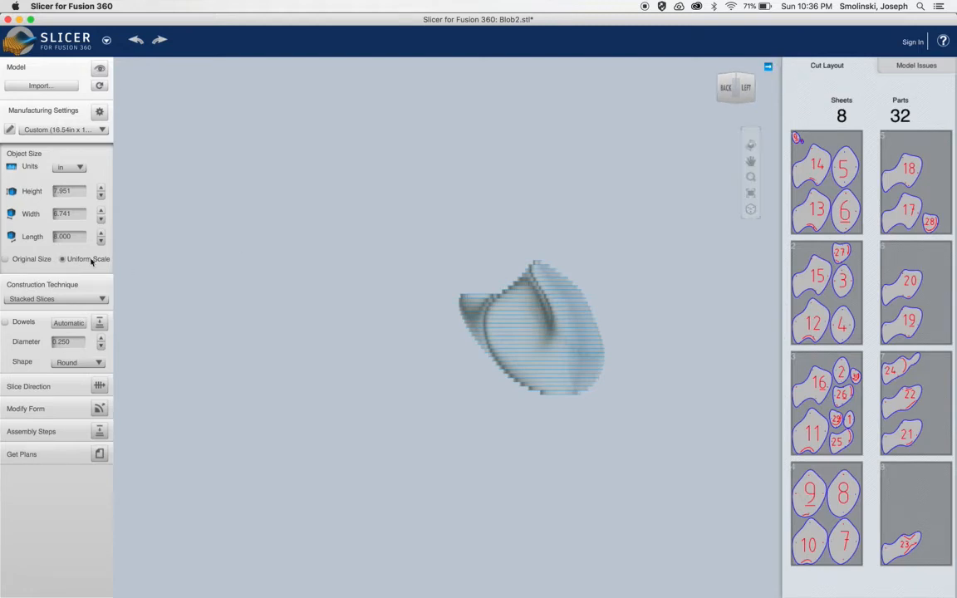
- Set the object length to 5 in with Uniform Scale active
click(75, 239)
text(5)
key(Return)
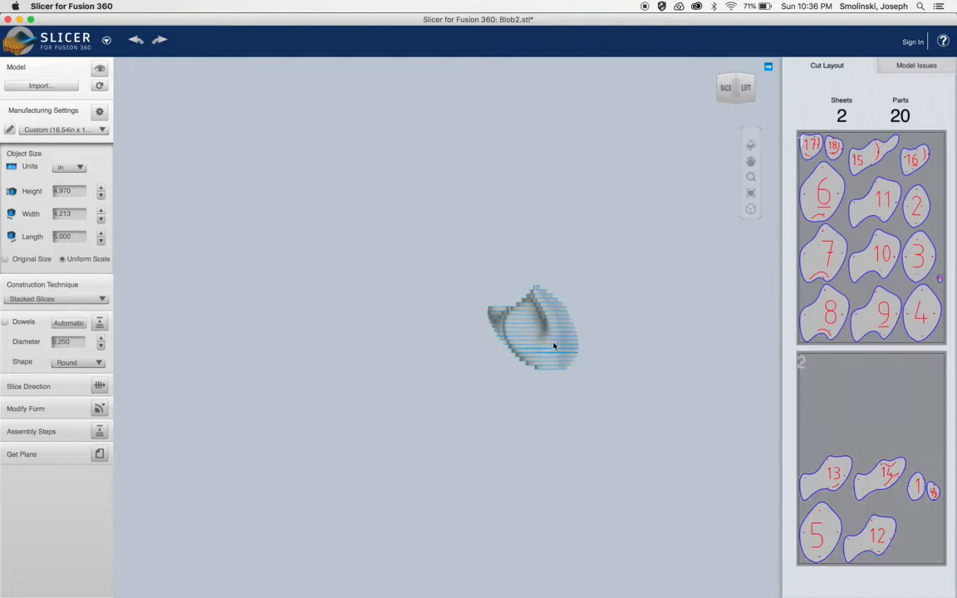
mouse_move(746, 91)
mouse_down()
mouse_move(696, 147)
mouse_move(818, 160)
mouse_move(819, 64)
mouse_move(737, 104)
mouse_up()
- Try tilting the slice direction of the stacked slices with free rotation, and undo the rotation
click(97, 385)
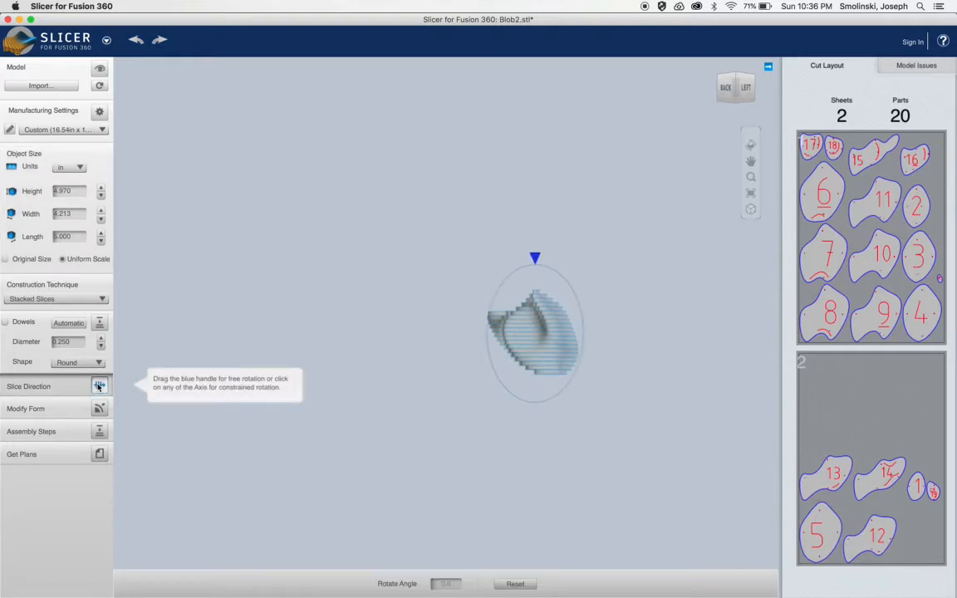
click(750, 211)
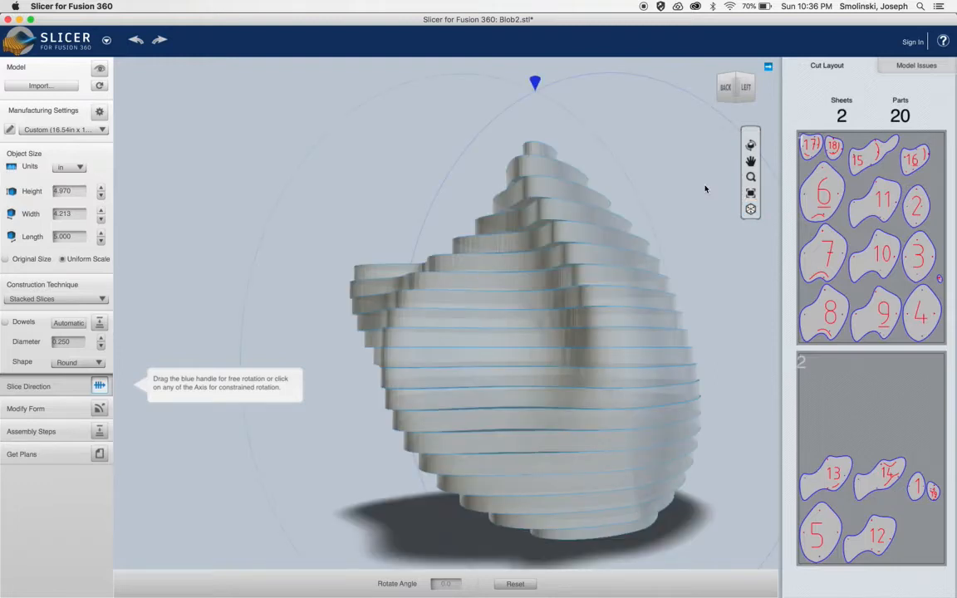
drag(534, 82, 785, 172)
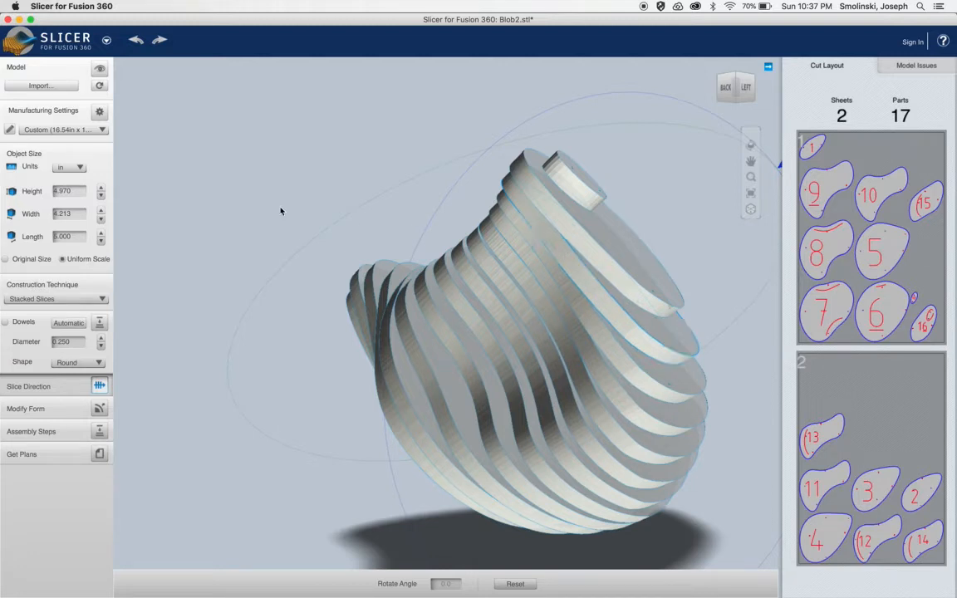
click(138, 42)
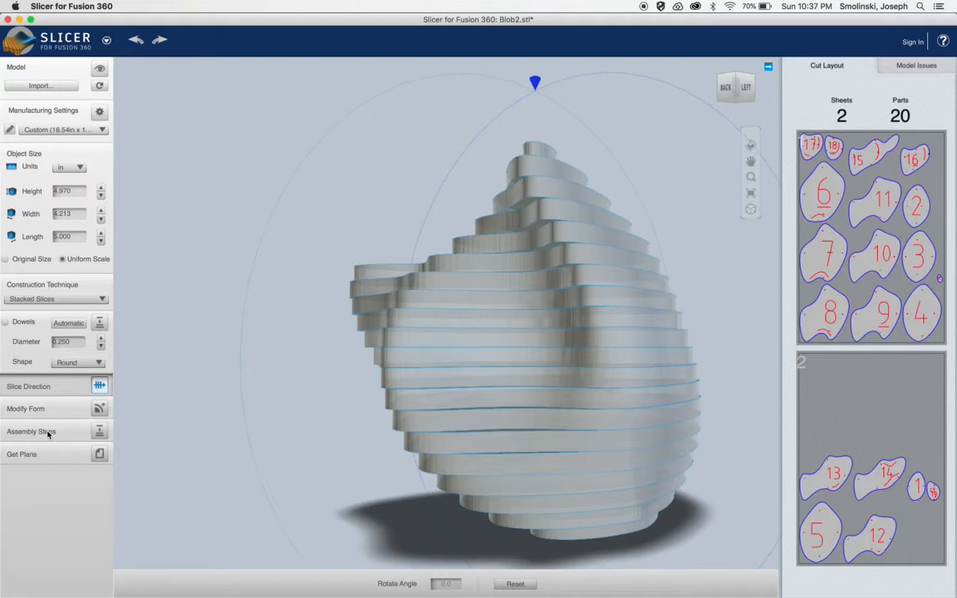
- Open the assembly steps of the cardboard stack and step back through the sequence to step 1
click(99, 432)
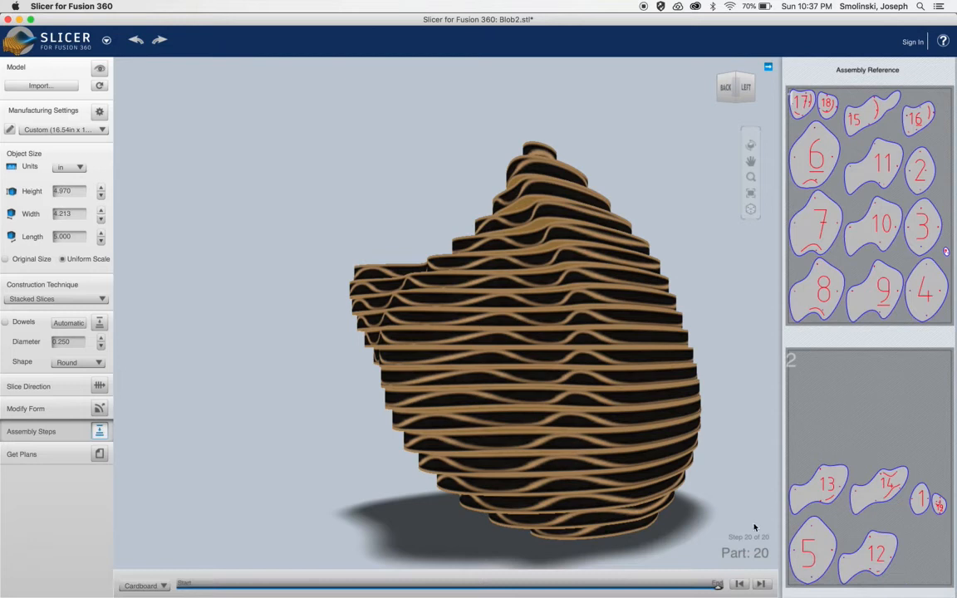
click(738, 584)
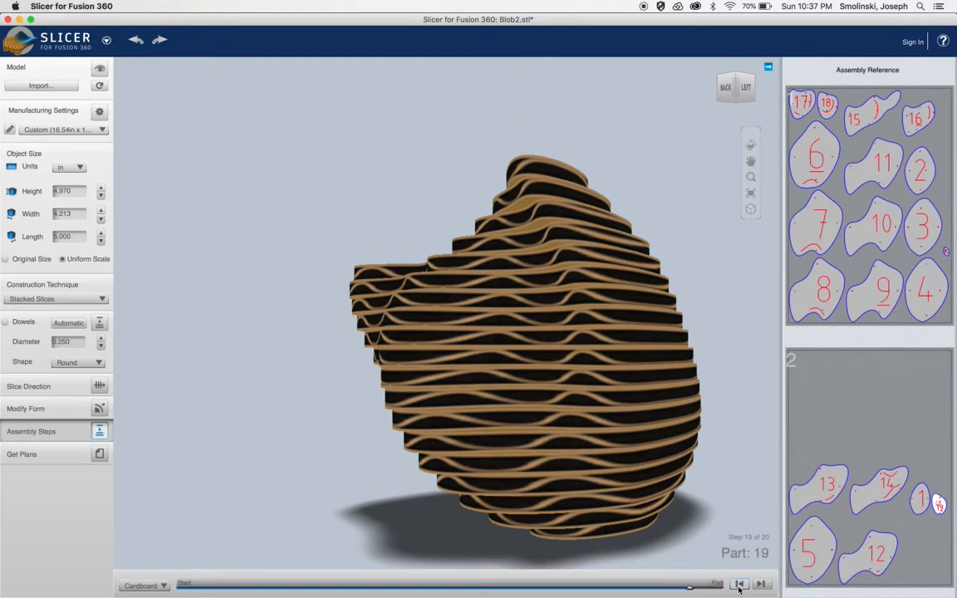
drag(688, 587, 181, 586)
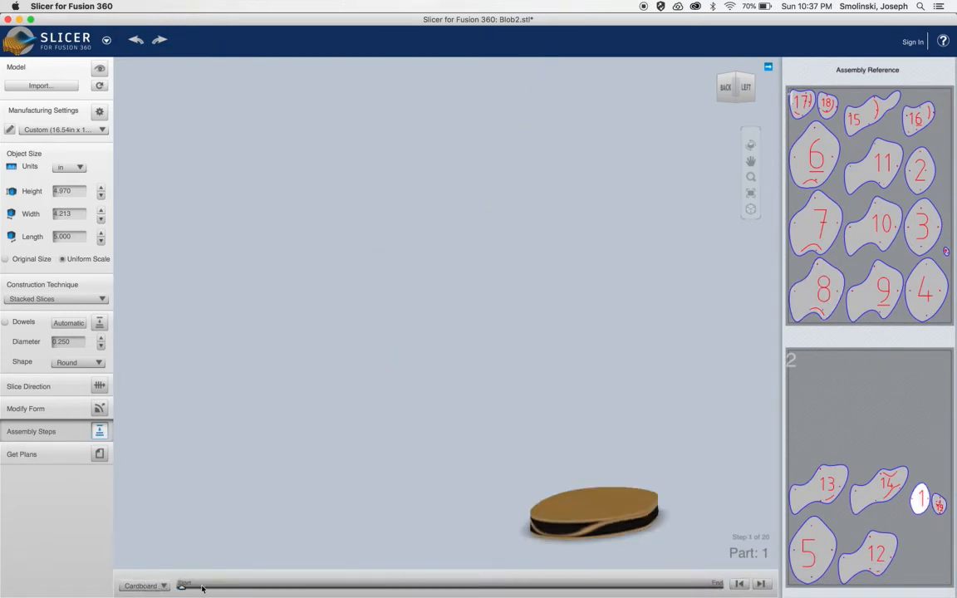
- Step forward through the assembly sequence of the cardboard stack from part 1 to part 8
click(760, 584)
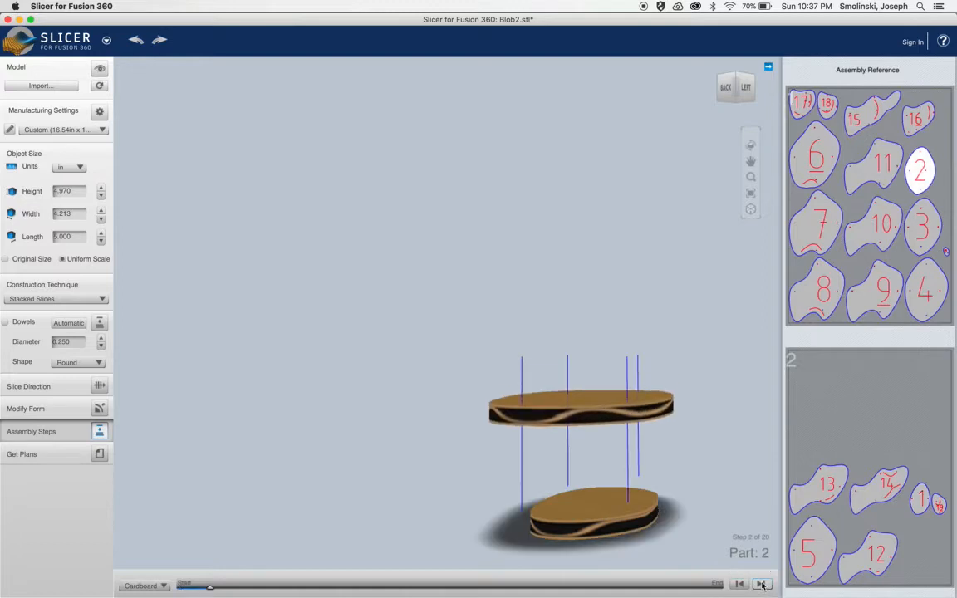
click(761, 584)
click(760, 584)
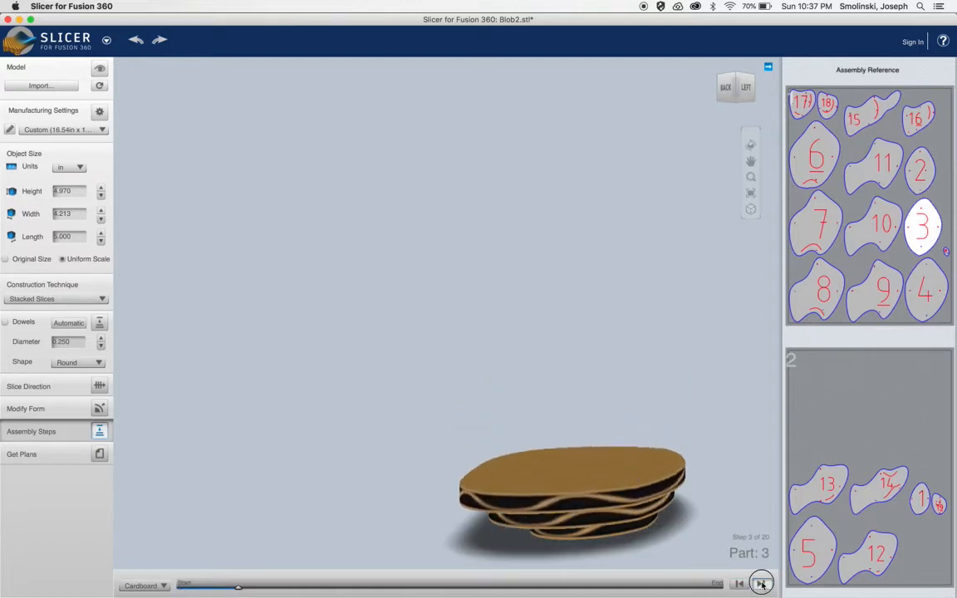
click(761, 584)
click(761, 584)
click(761, 584)
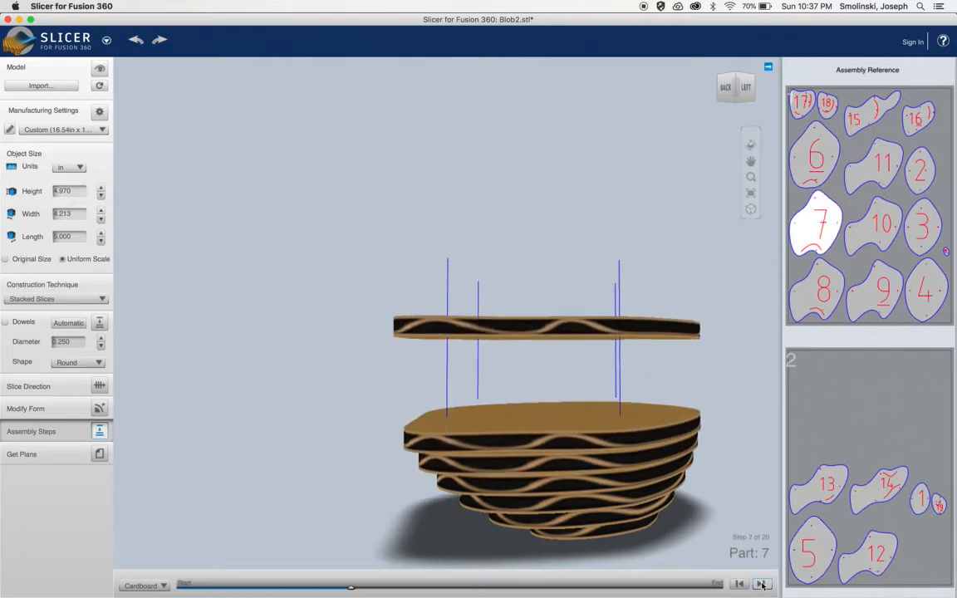
click(761, 584)
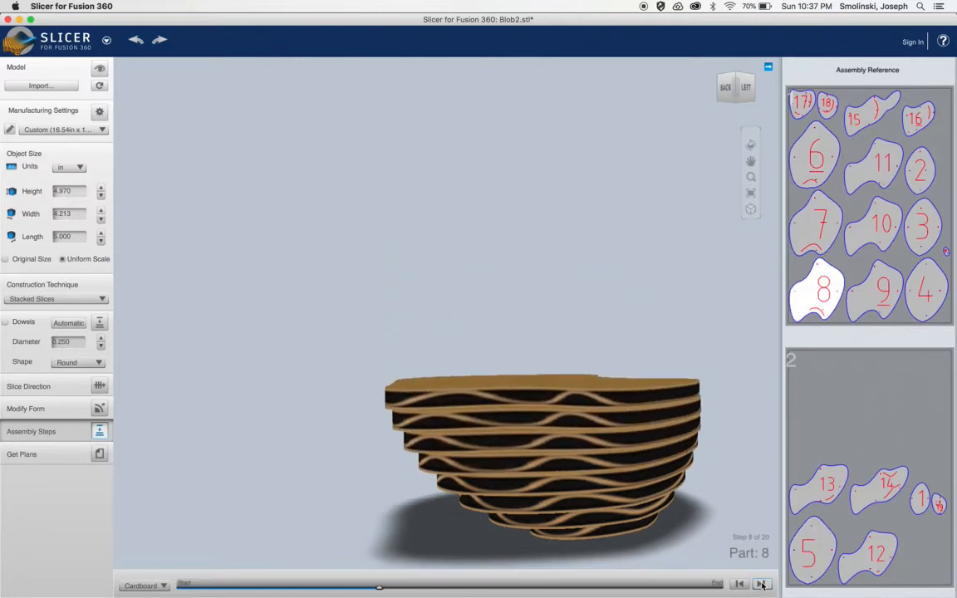
- Get the cutting plans and export them to the computer as EPS, named Blob2, in the lasercut folder
click(100, 454)
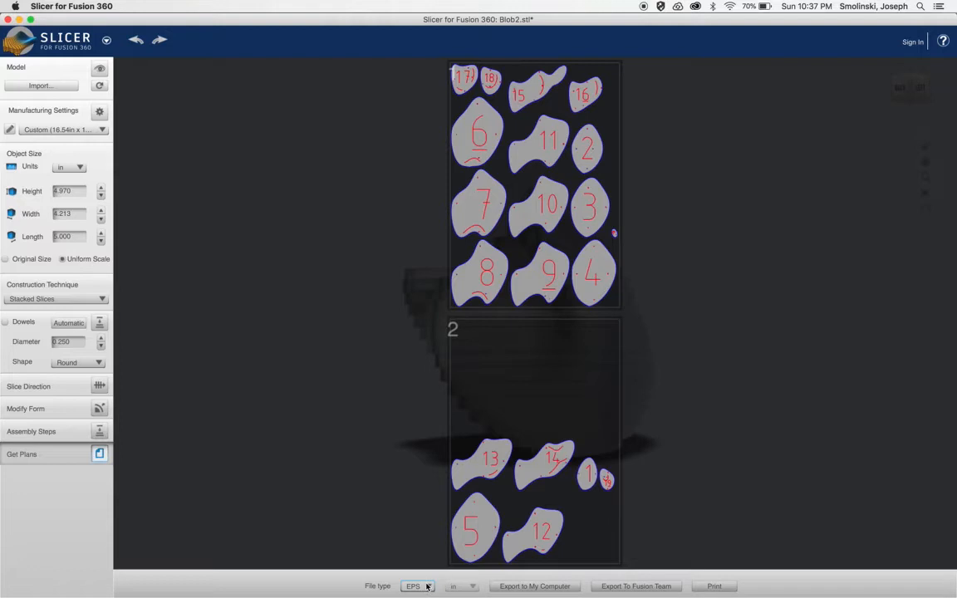
click(533, 586)
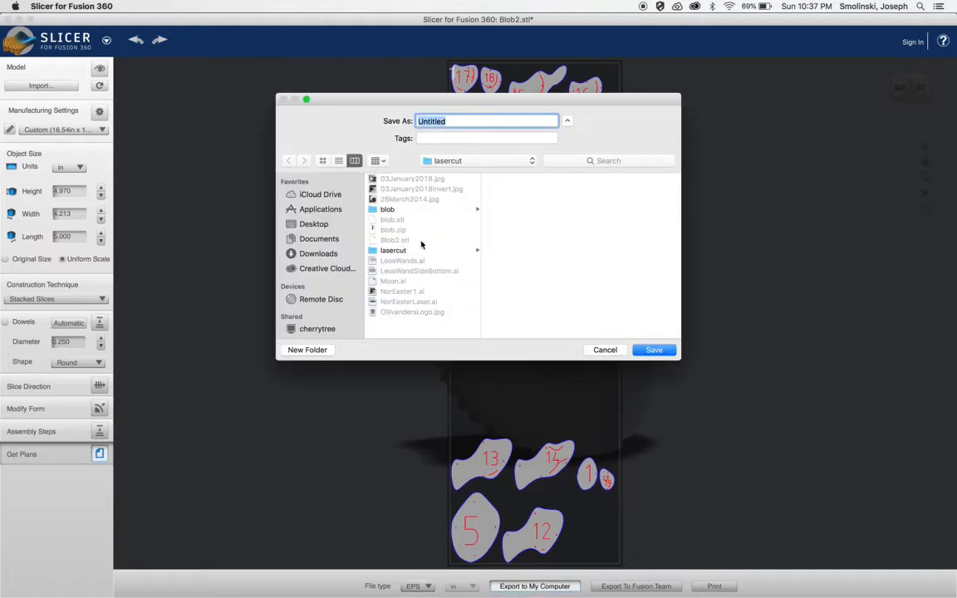
text(Blob2)
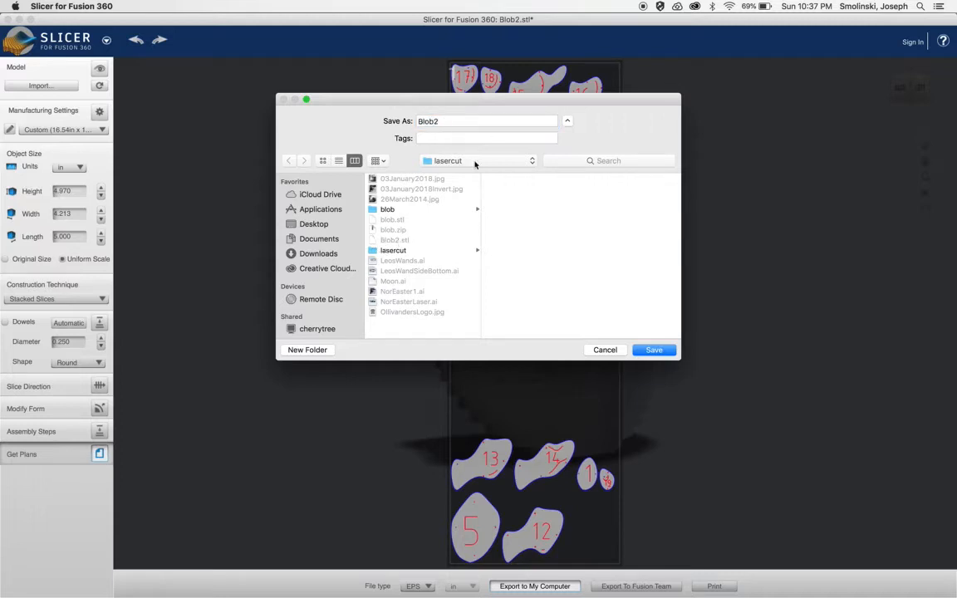
click(656, 350)
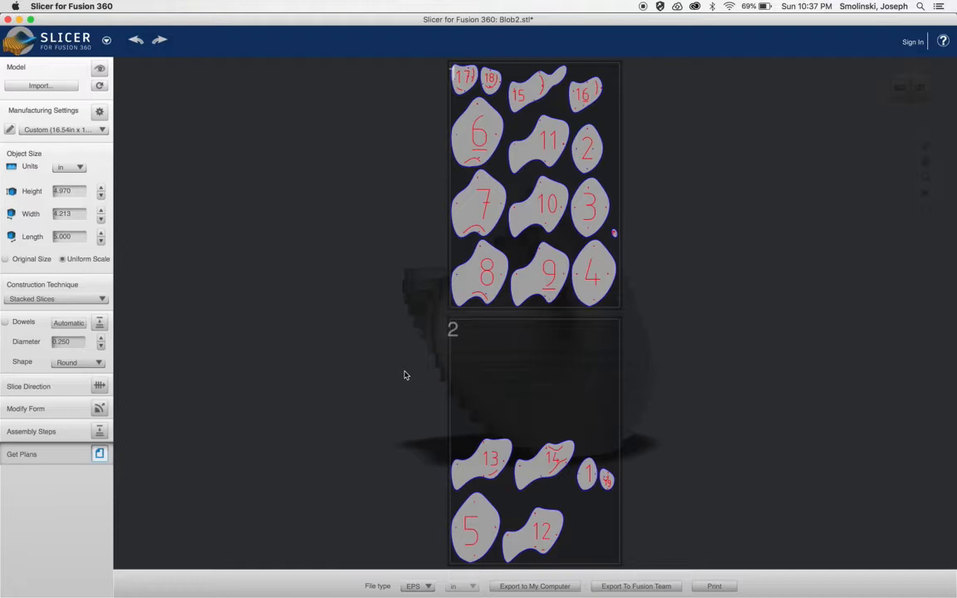
- Switch to Finder and extract the Blob2.zip archive in the lasercut folder
click(35, 580)
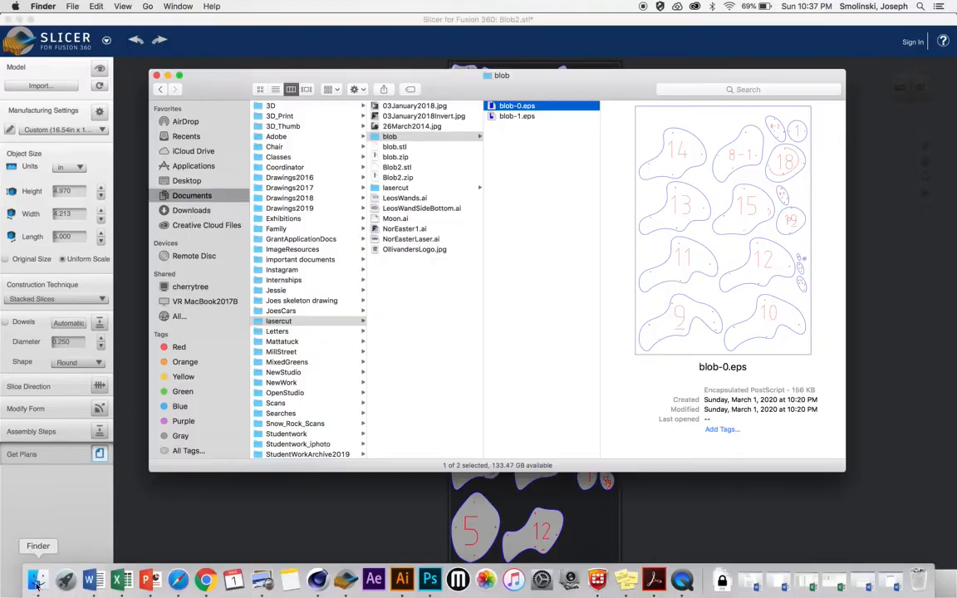
click(397, 177)
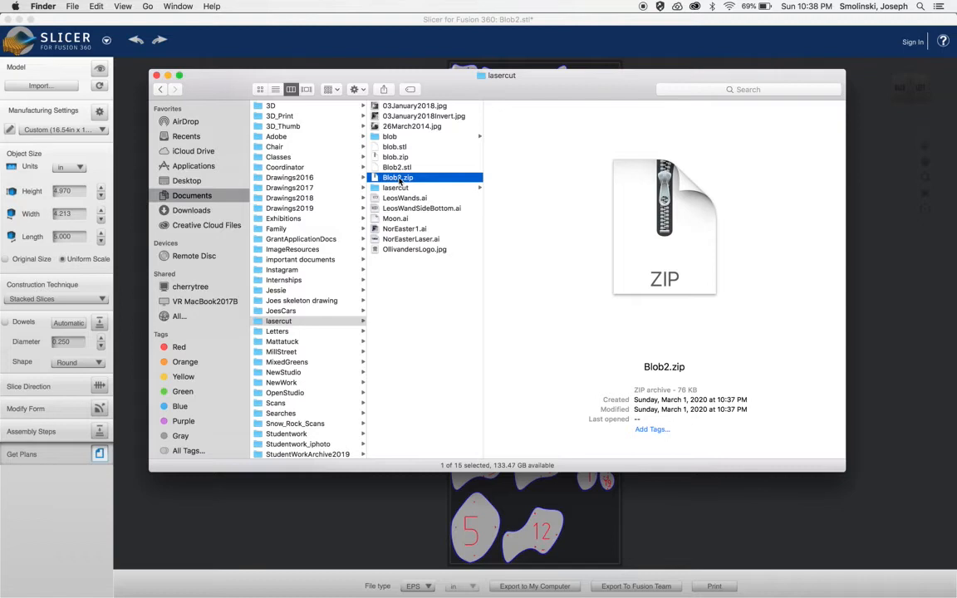
double_click(396, 178)
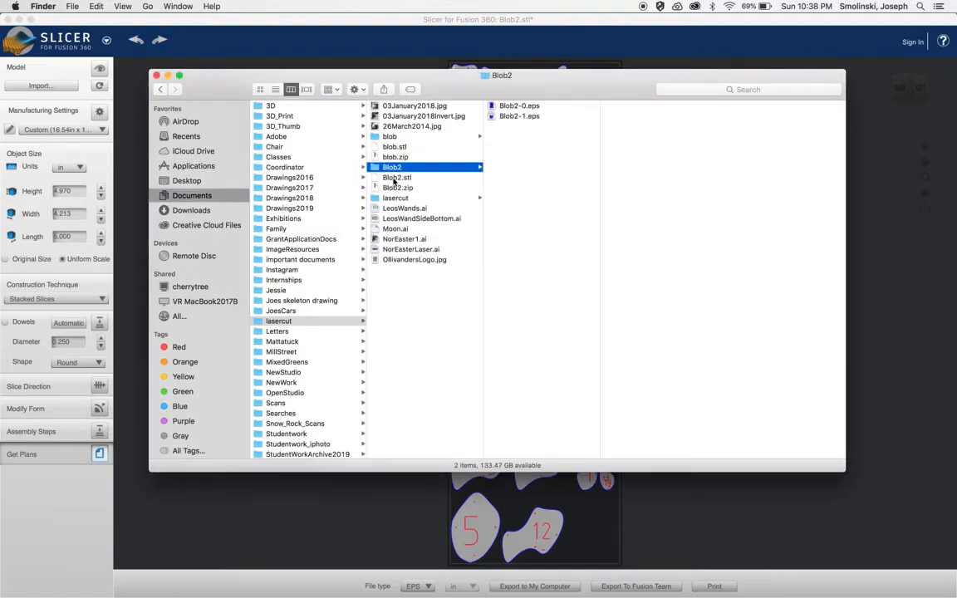
- Open Blob2-0.eps from the extracted Blob2 folder in Adobe Illustrator CC 2018, with the whole slice layout in view
click(516, 106)
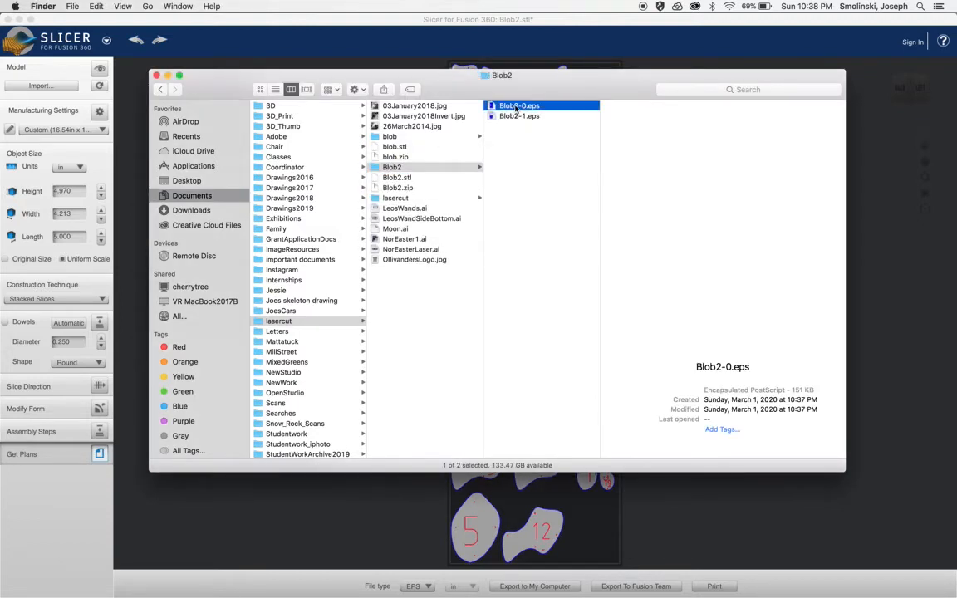
click(71, 7)
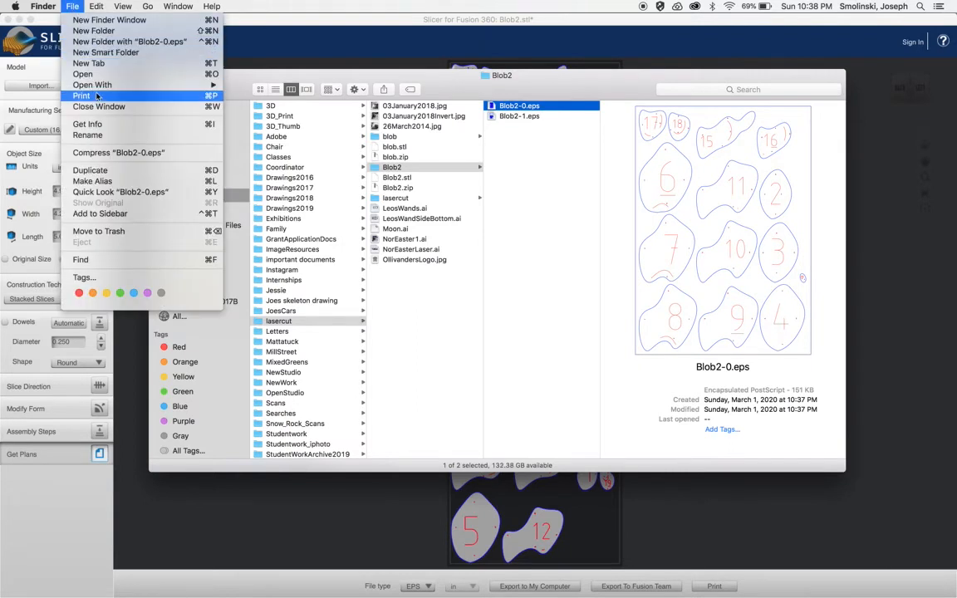
mouse_move(98, 86)
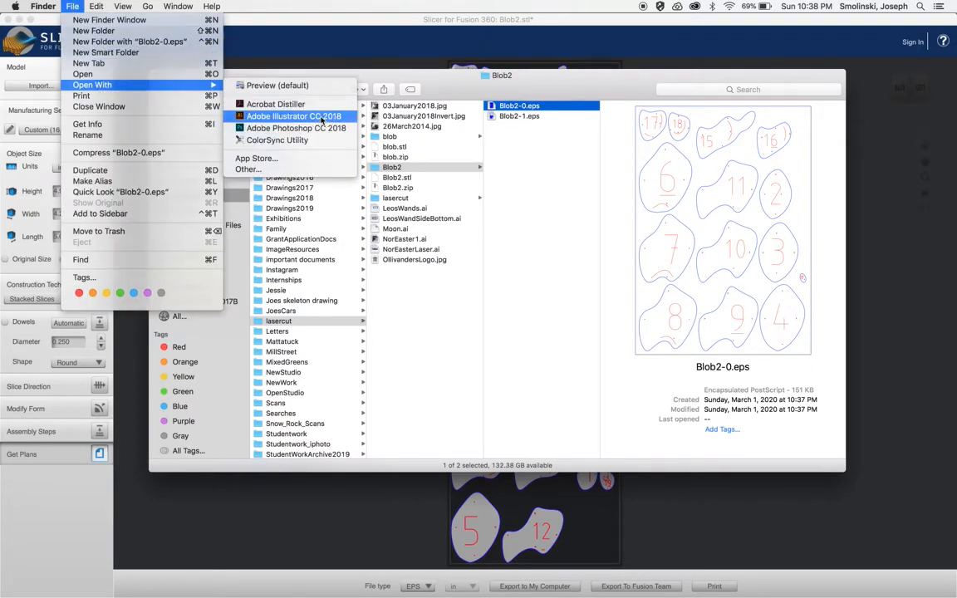
click(295, 116)
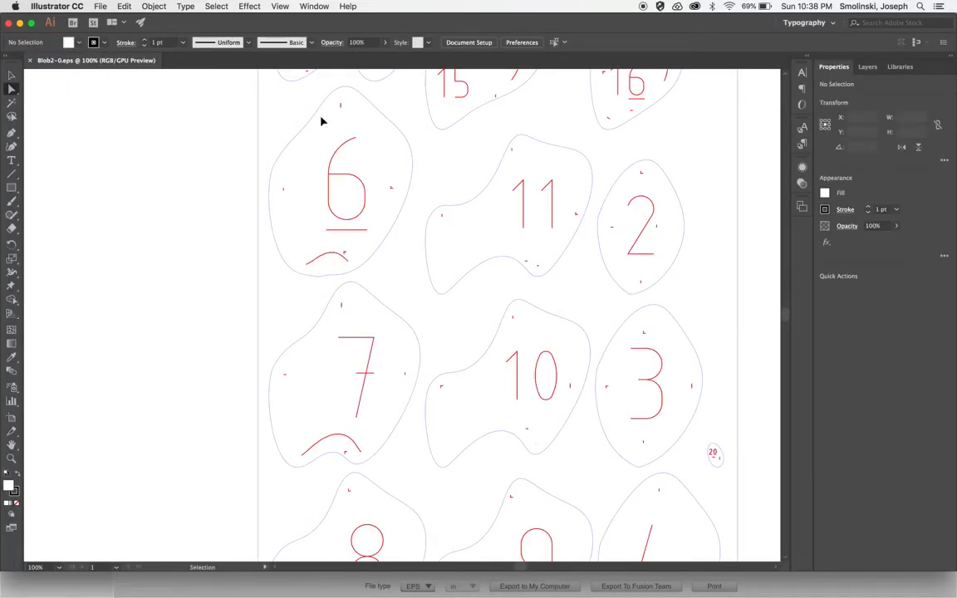
key(super+minus)
key(super+minus)
key(super+minus)
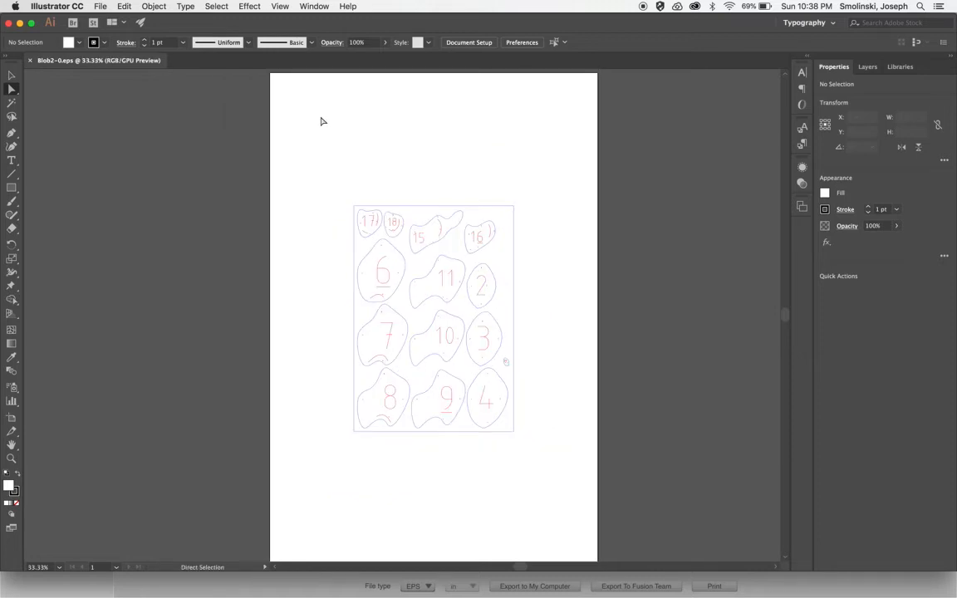
- Resize the artboard to 17 in wide by 12 in high and leave artboard editing
click(12, 76)
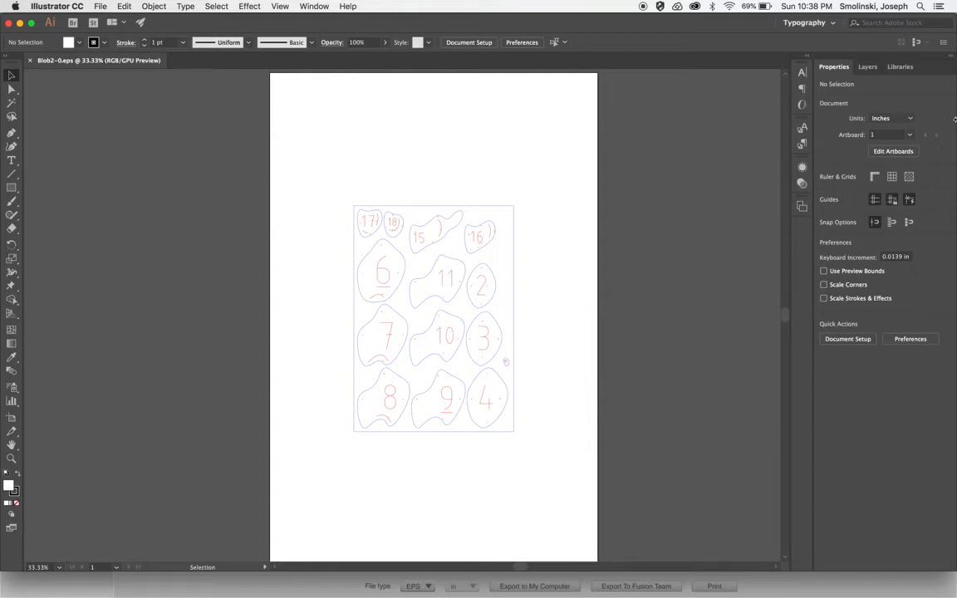
click(882, 151)
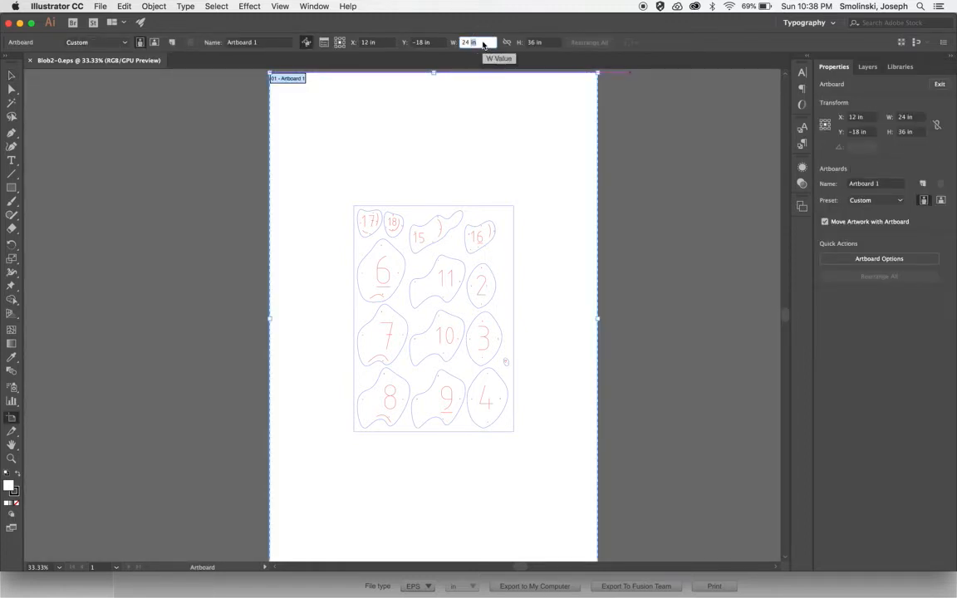
triple_click(483, 45)
text(17)
key(Tab)
text(12)
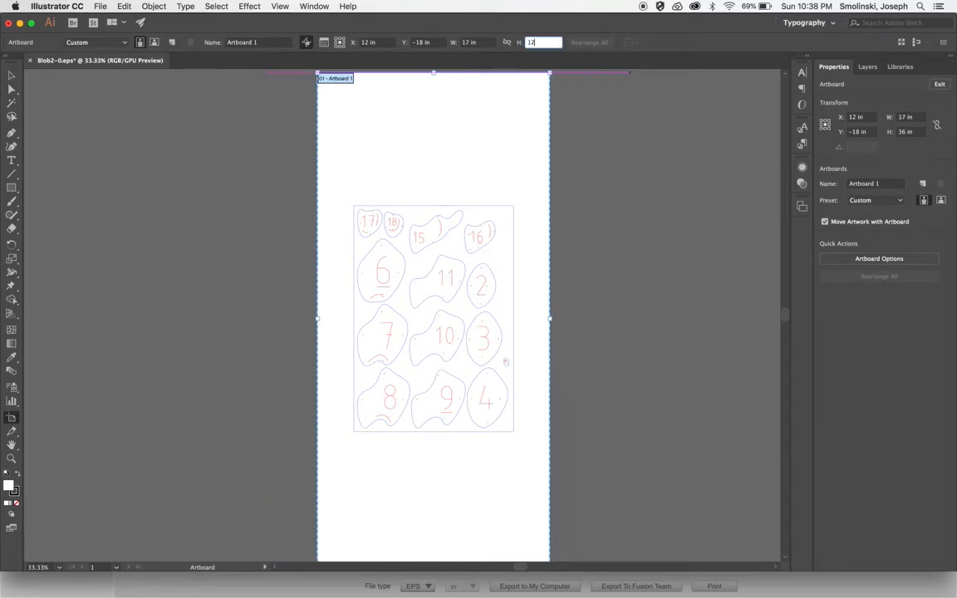
key(Return)
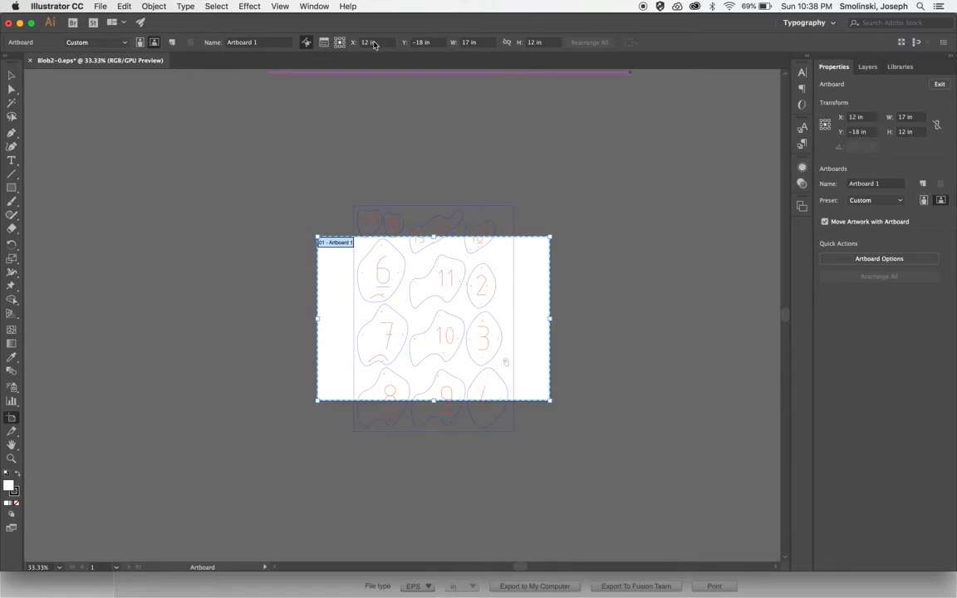
click(12, 76)
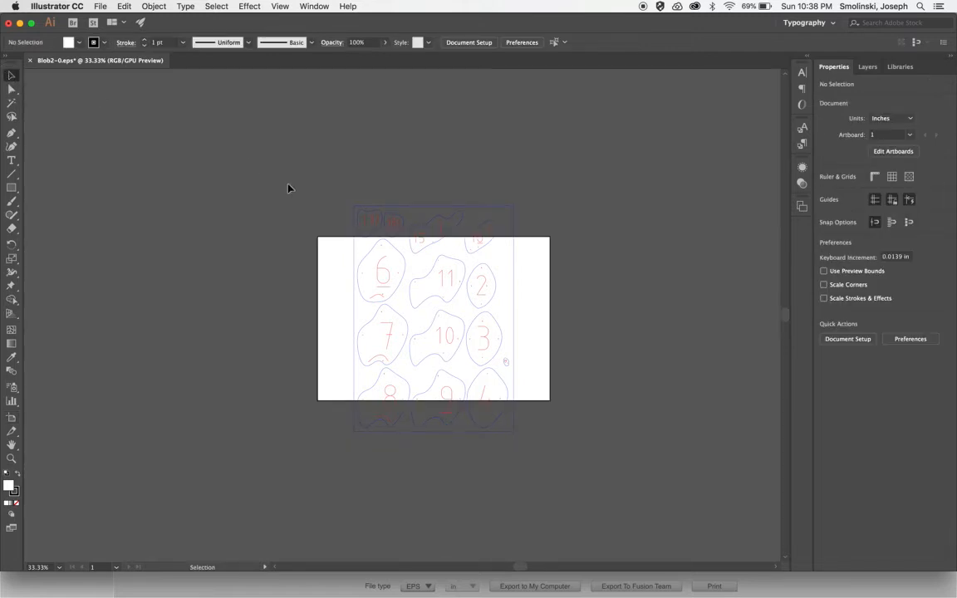
- Rotate the whole group of slice outlines by 90° to fit the landscape artboard, and deselect it
drag(336, 183, 525, 482)
click(154, 6)
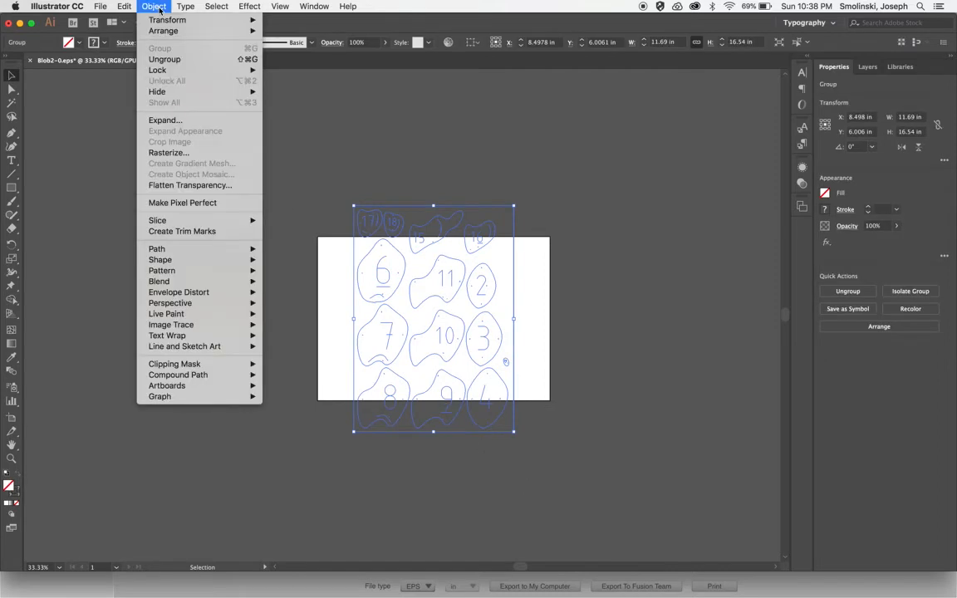
mouse_move(162, 20)
click(300, 54)
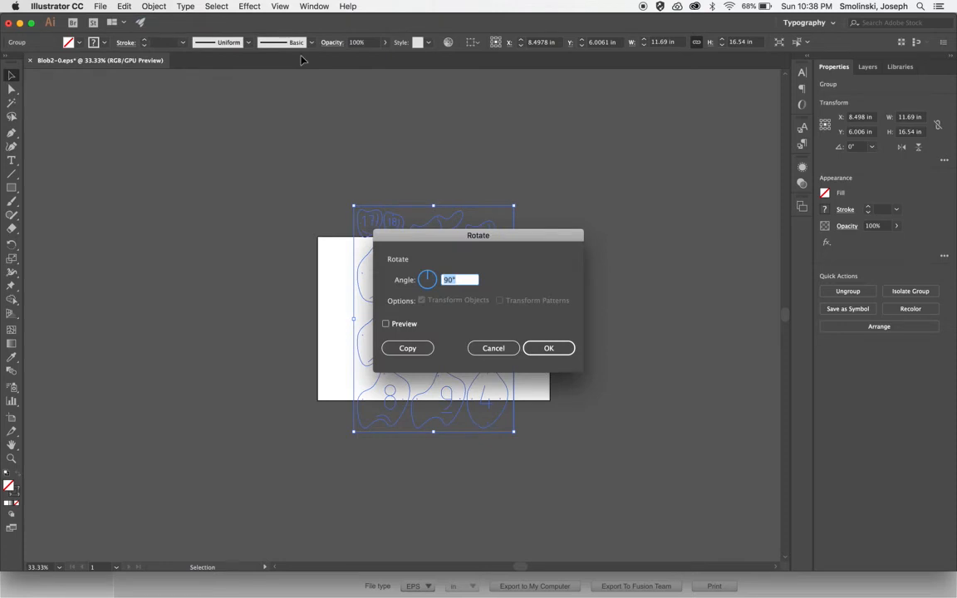
key(Return)
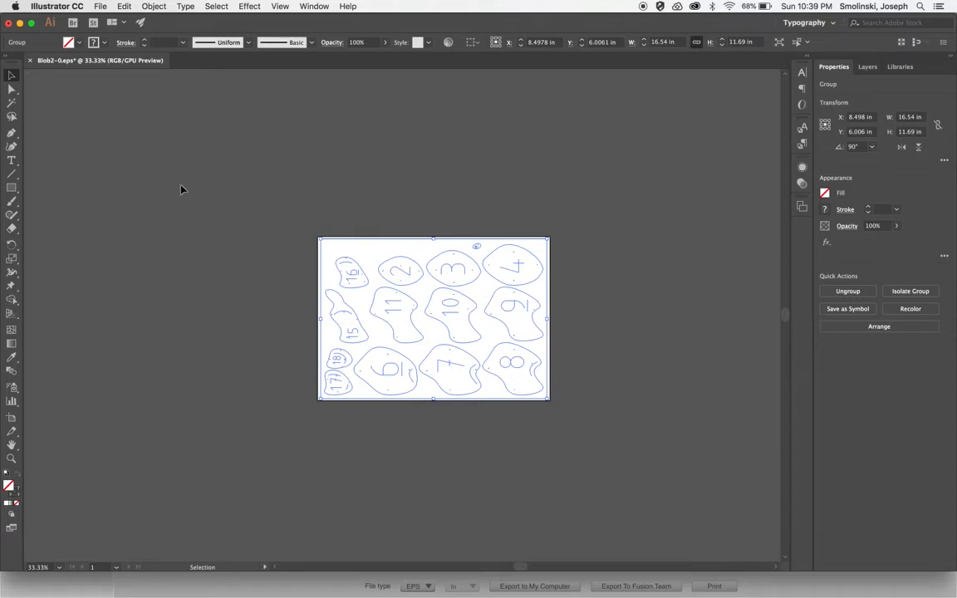
click(240, 196)
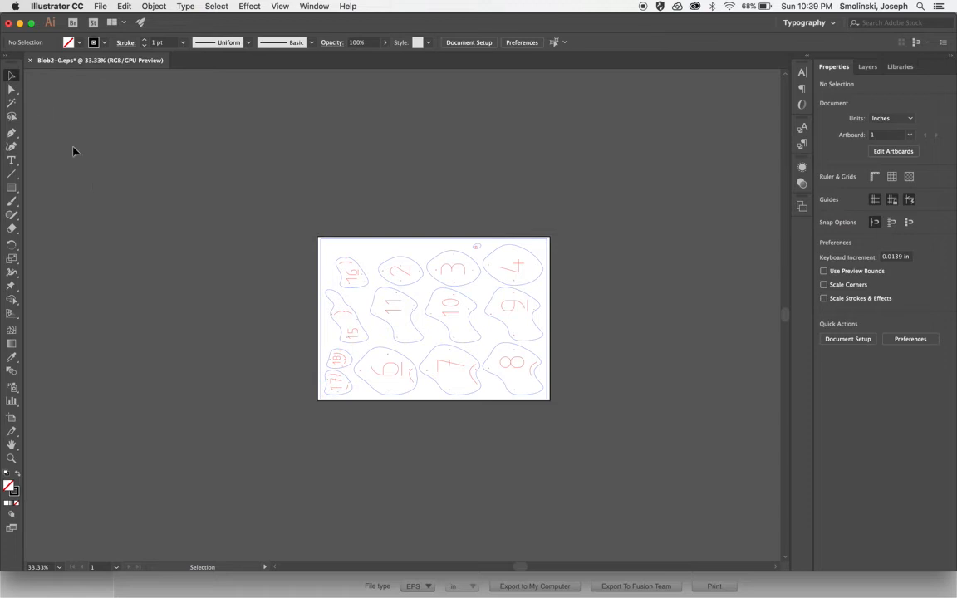
- Select all paths that share the red stroke color of the numeral 2 with Select Same Stroke Color
click(11, 89)
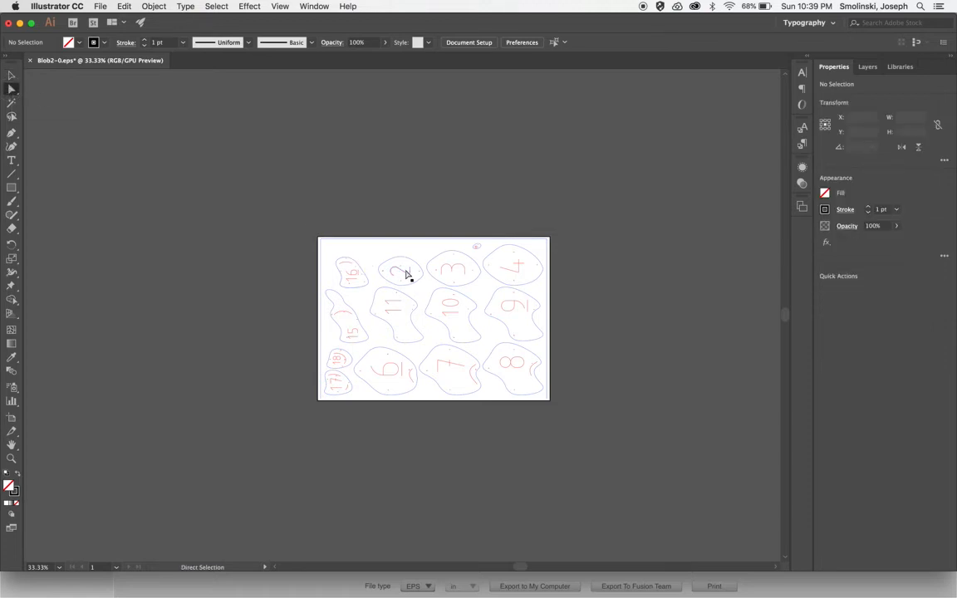
key(super+equal)
key(super+equal)
key(super+equal)
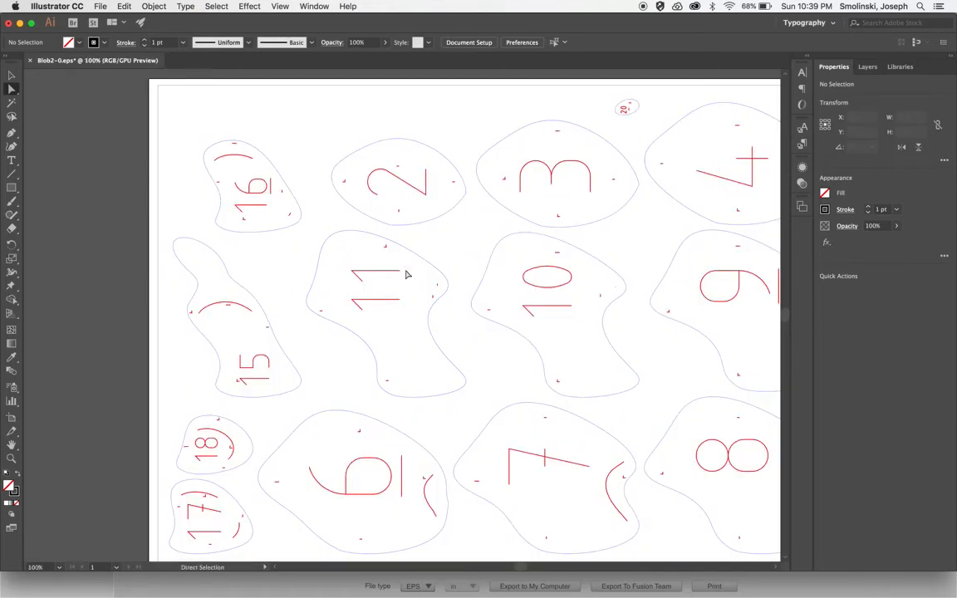
click(402, 181)
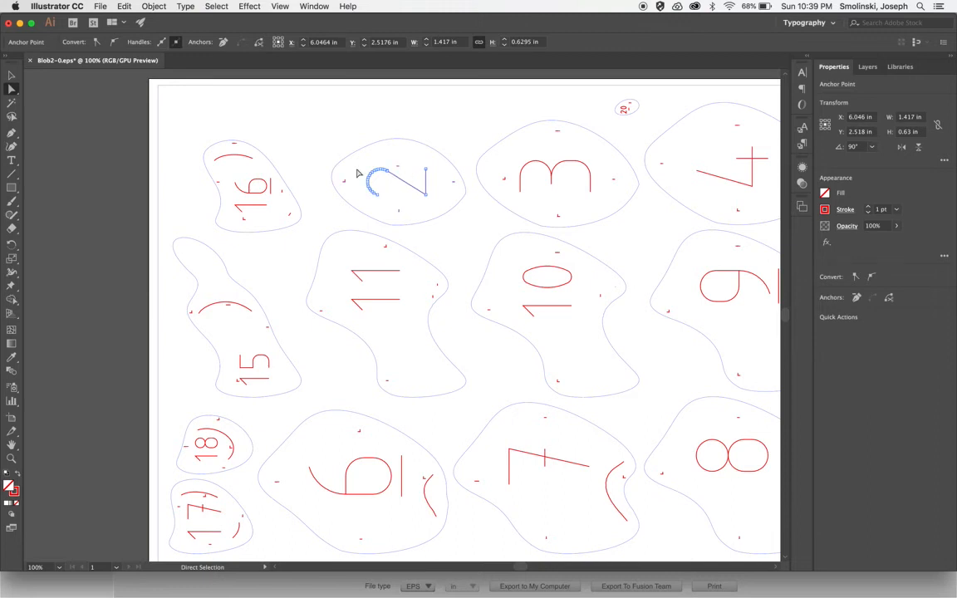
click(218, 7)
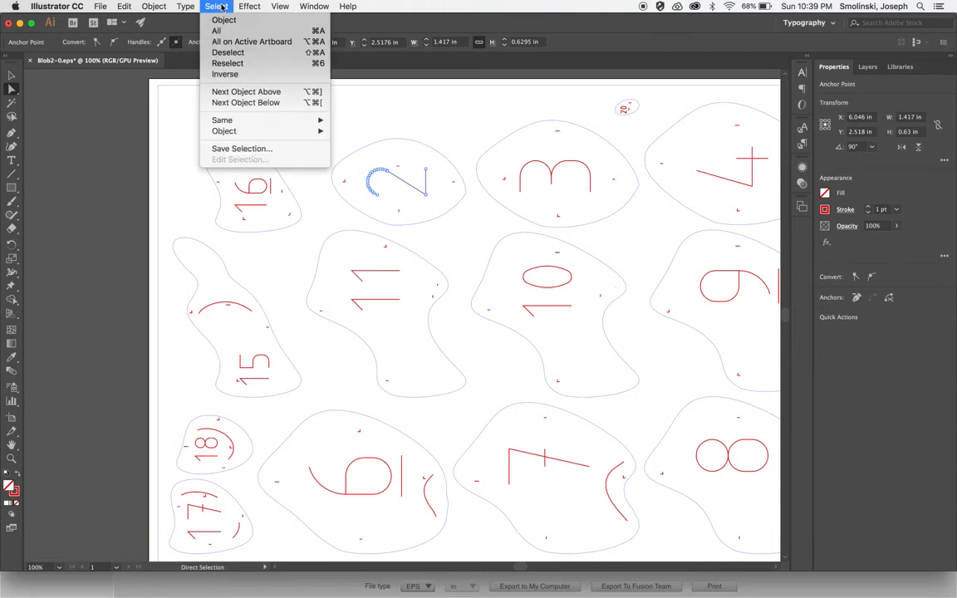
mouse_move(311, 120)
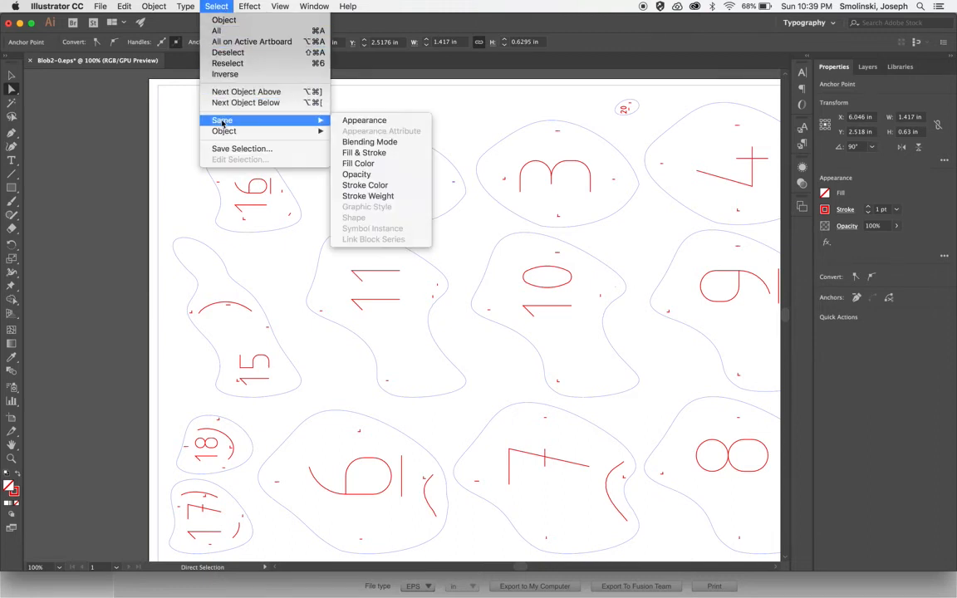
click(370, 186)
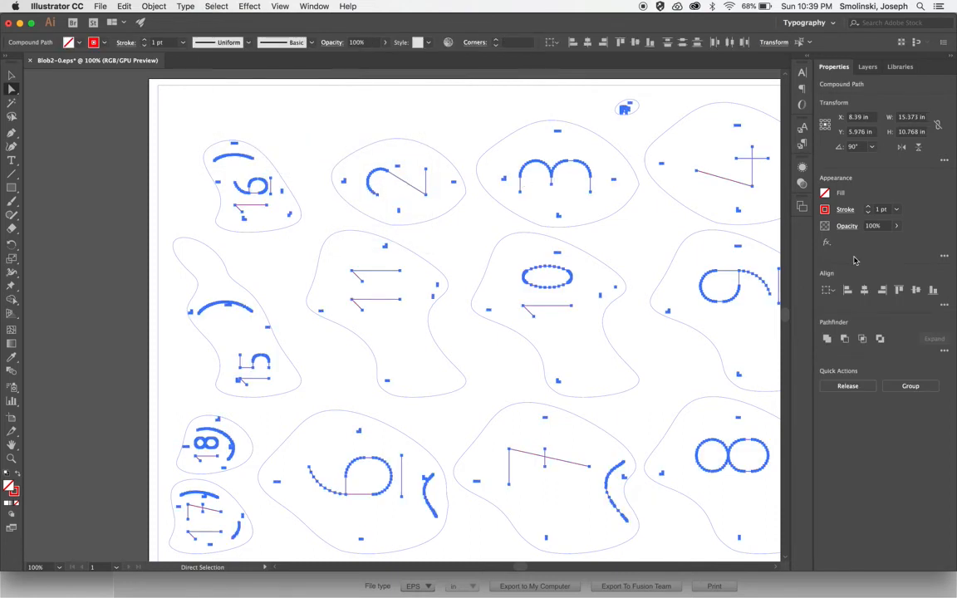
- Check the stroke color of the selected red numerals and marks, and set their stroke weight to 0.001 pt
click(825, 209)
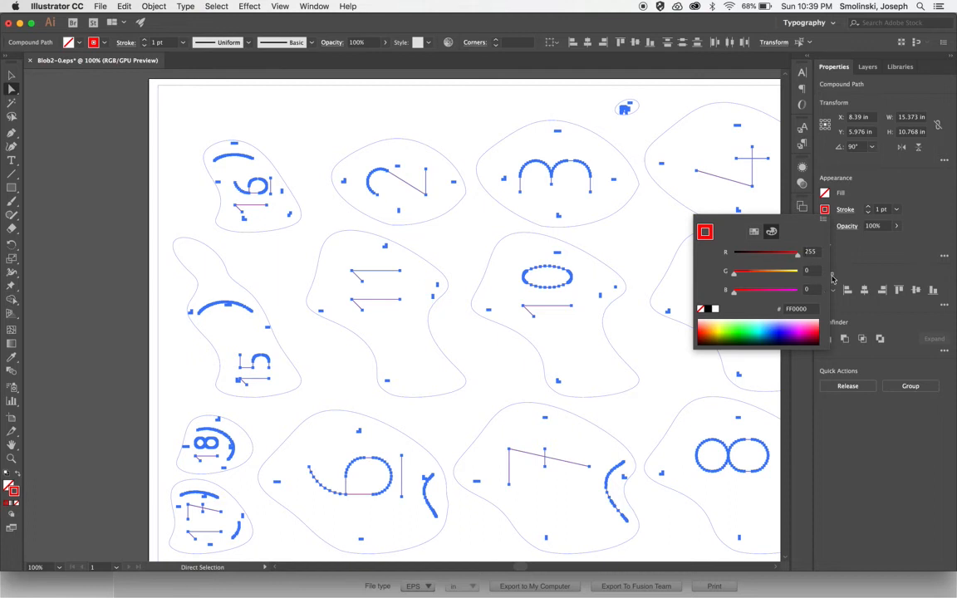
click(880, 254)
click(880, 209)
click(881, 211)
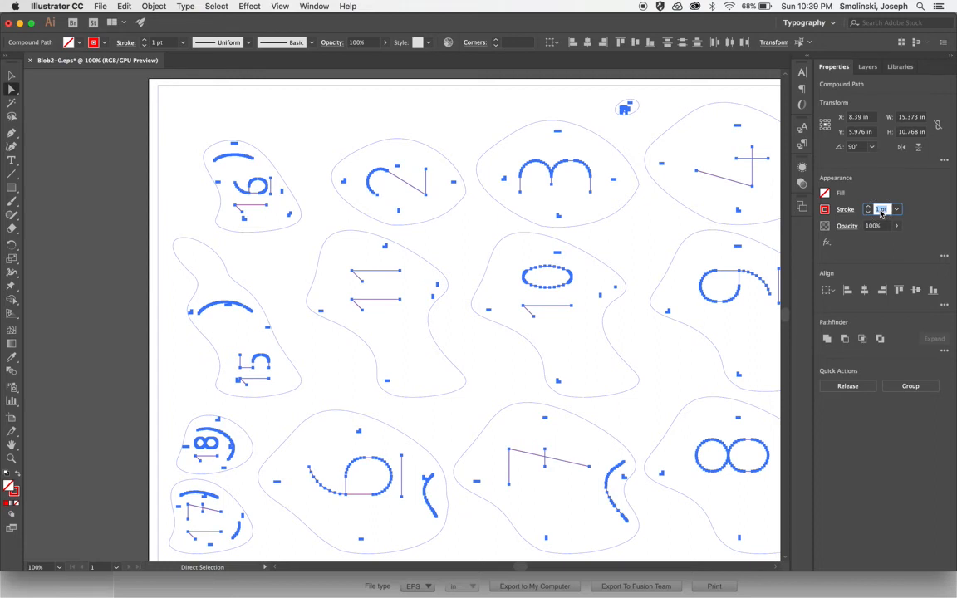
text(.001)
key(Return)
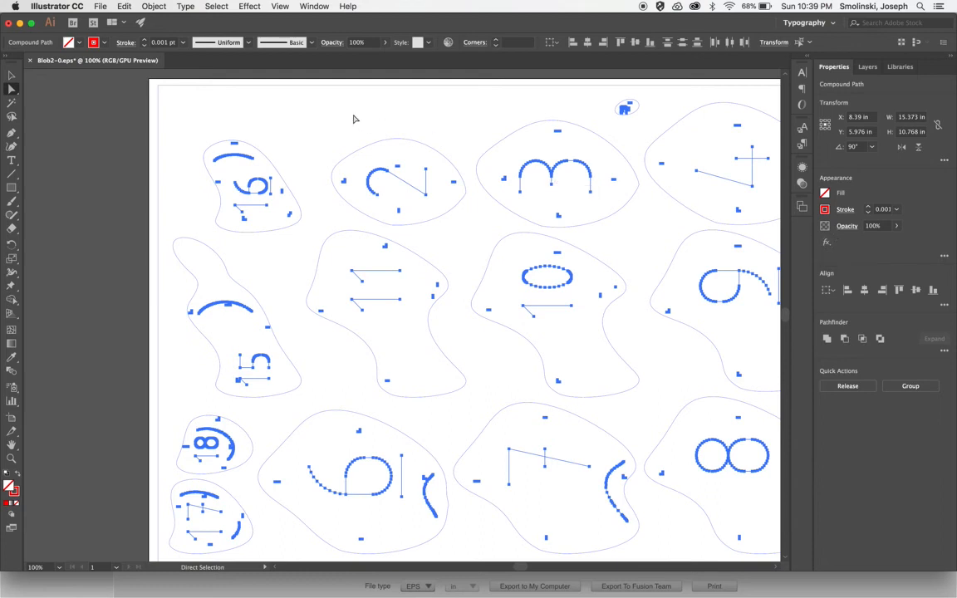
- Invert the selection to pick the blue cut outlines and change their stroke color to black, 000000
click(217, 6)
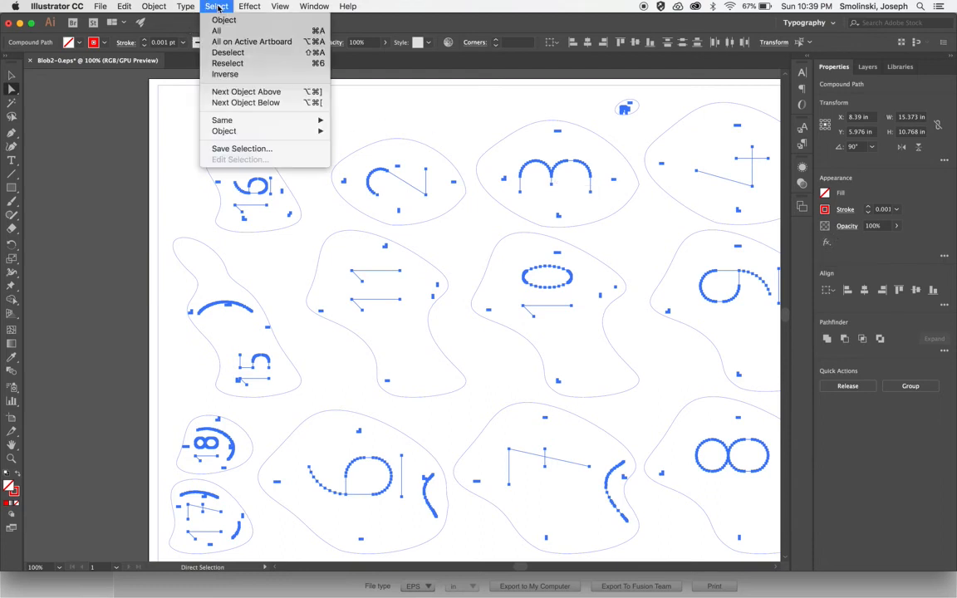
click(224, 75)
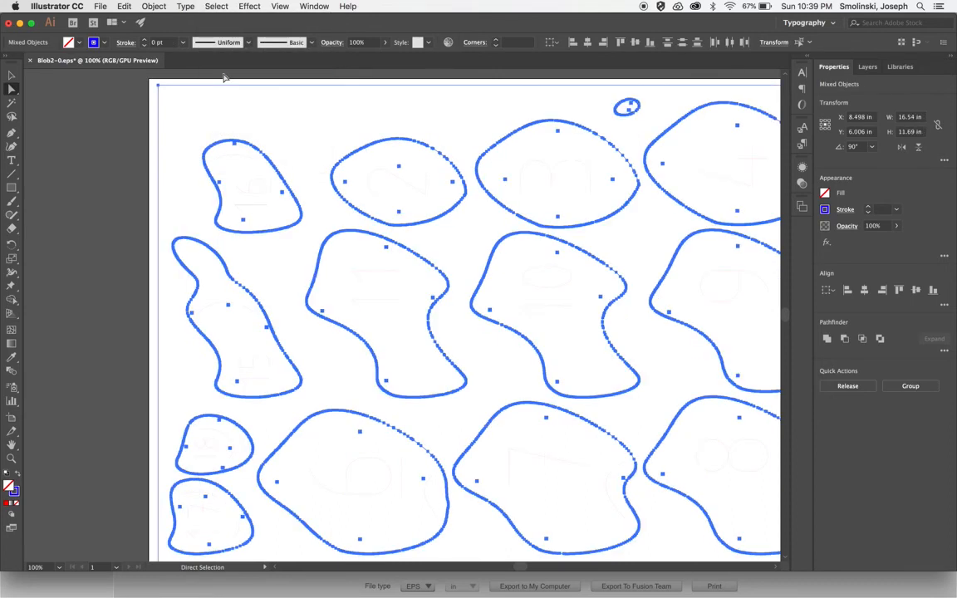
click(827, 210)
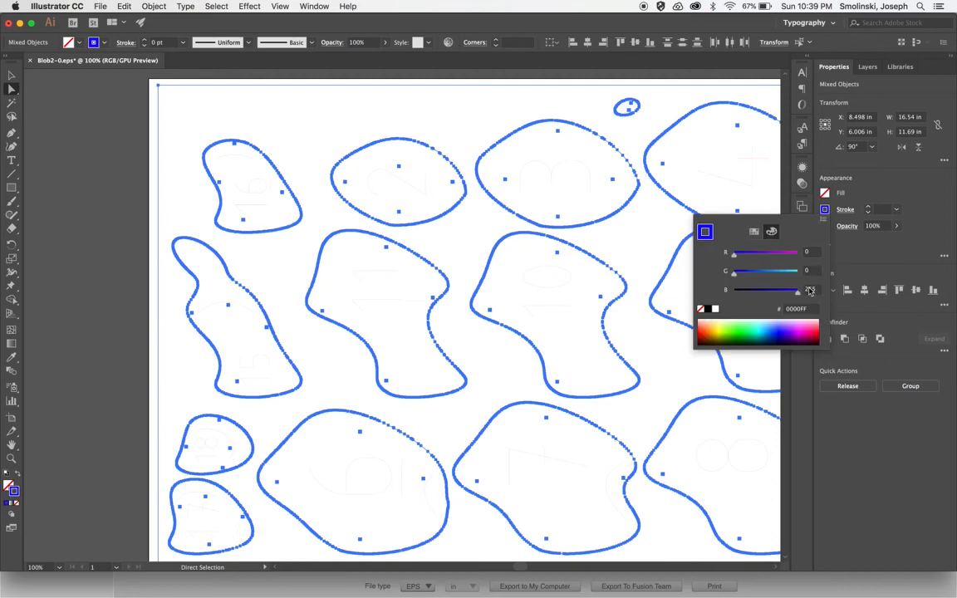
drag(799, 292, 723, 290)
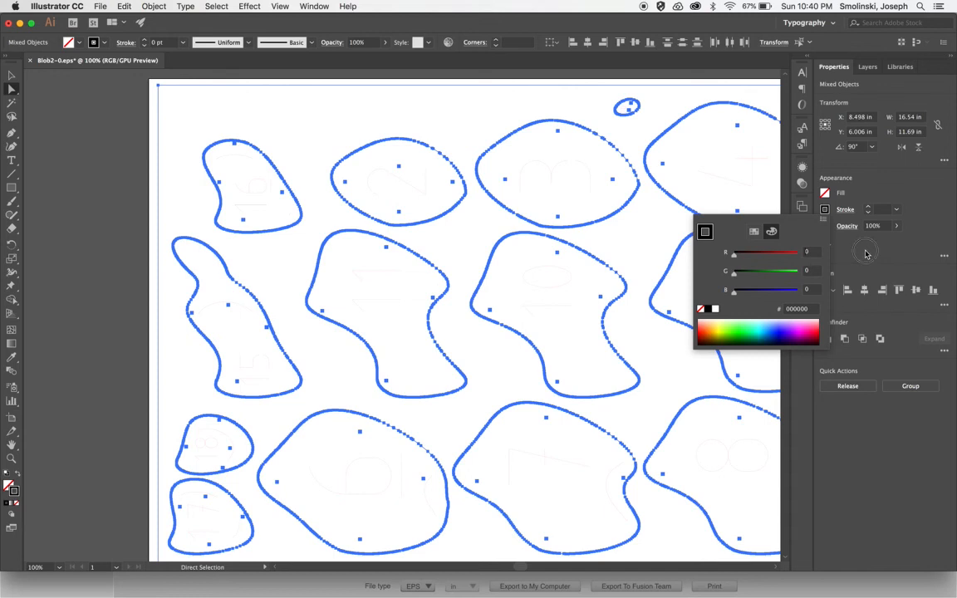
- Set the stroke weight of the selected cut outlines to 0.001 pt and deselect them
click(881, 210)
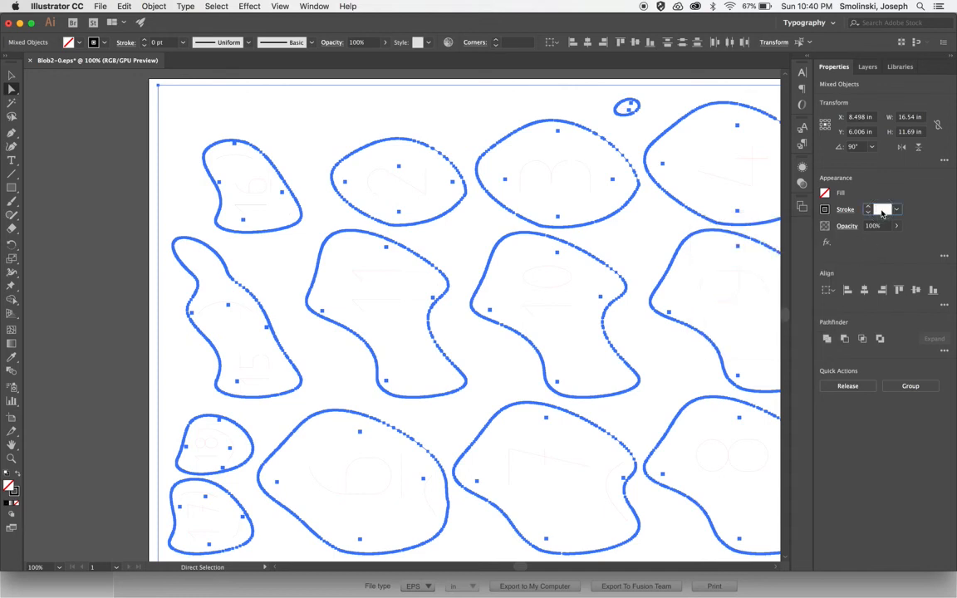
text(.001)
key(Return)
key(super+minus)
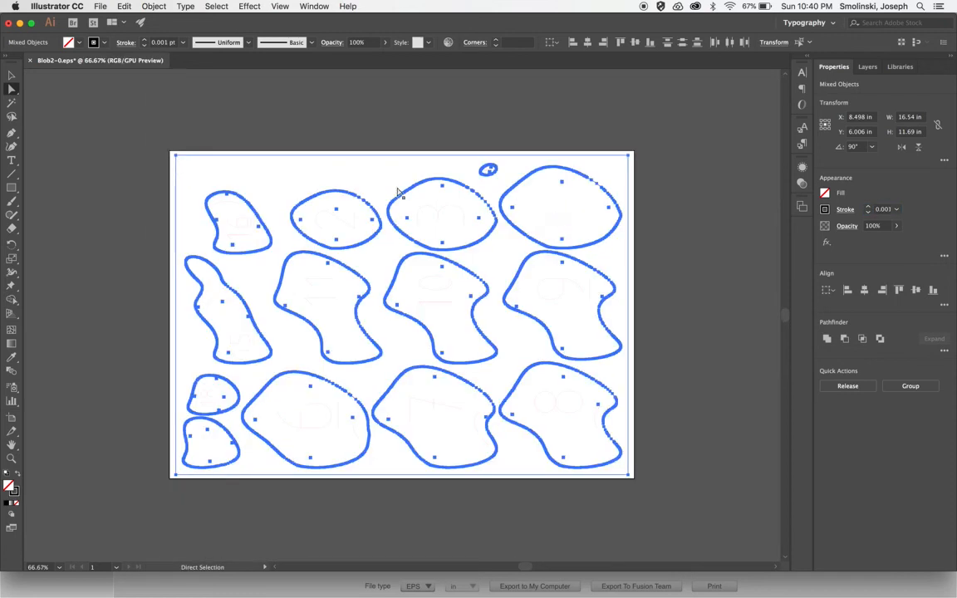
click(366, 134)
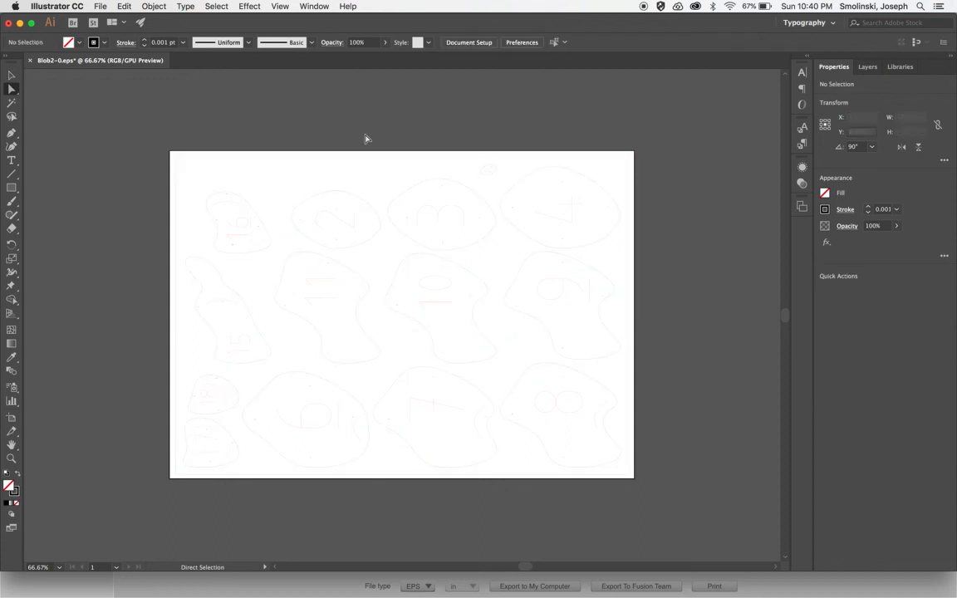
- Delete the rectangular border path that runs around all the slices just inside the artboard edge
click(364, 157)
key(Delete)
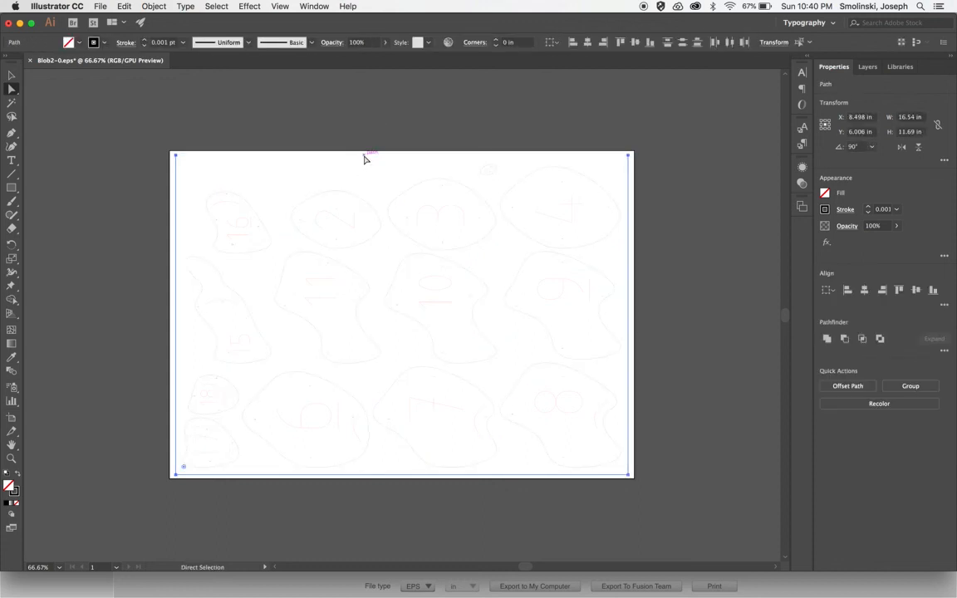
key(Delete)
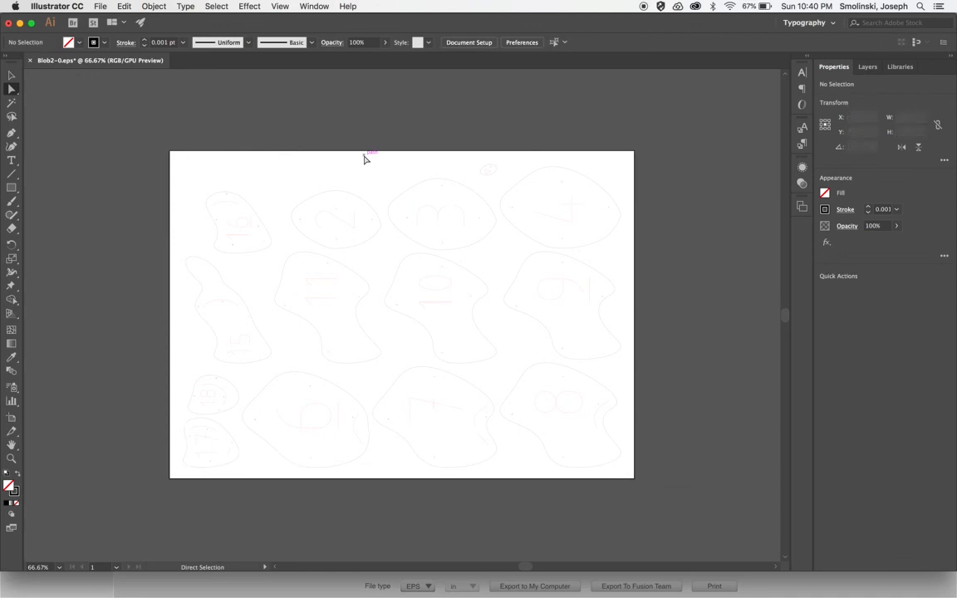
- Examine the hairline slice outlines and numerals up close and across the whole artboard
key(super+equal)
key(super+equal)
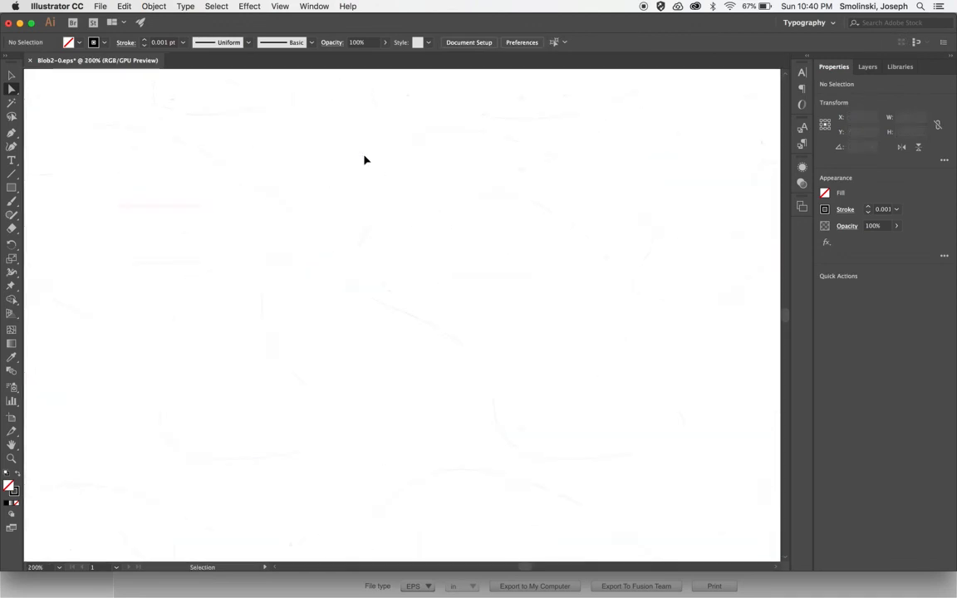
key(super+equal)
key(v)
key(a)
key(super+minus)
key(super+minus)
key(super+minus)
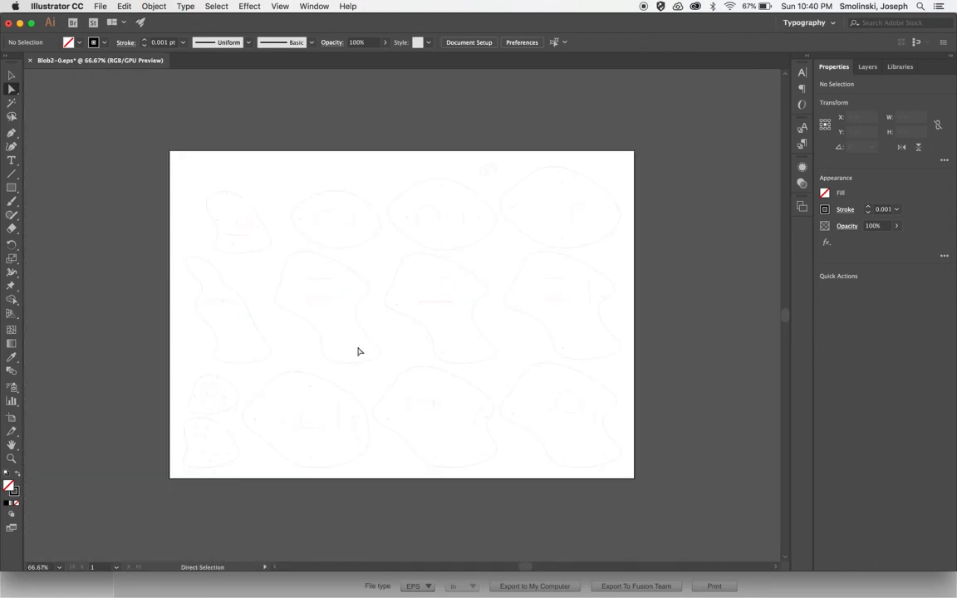
mouse_move(235, 594)
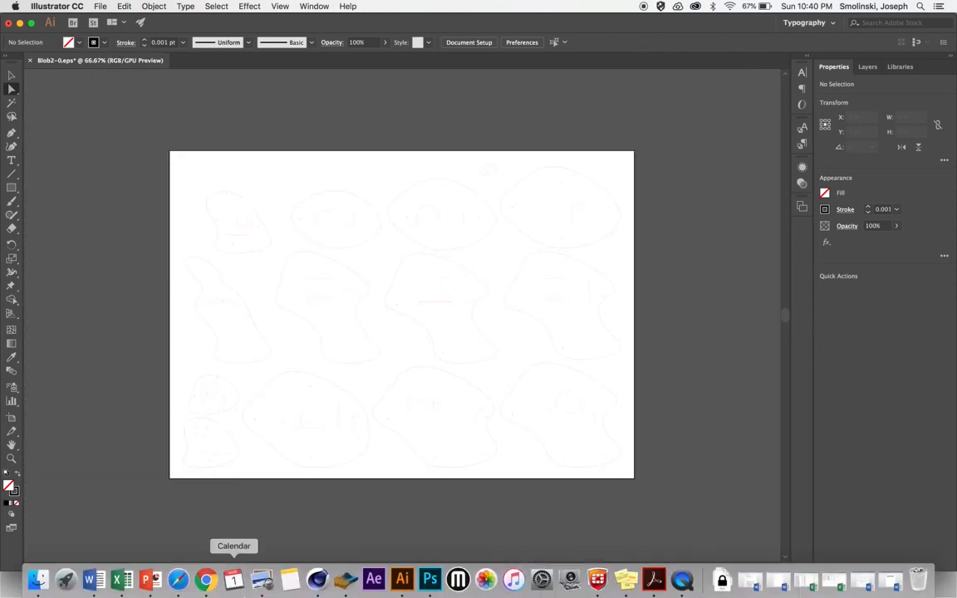
click(683, 583)
right_click(683, 588)
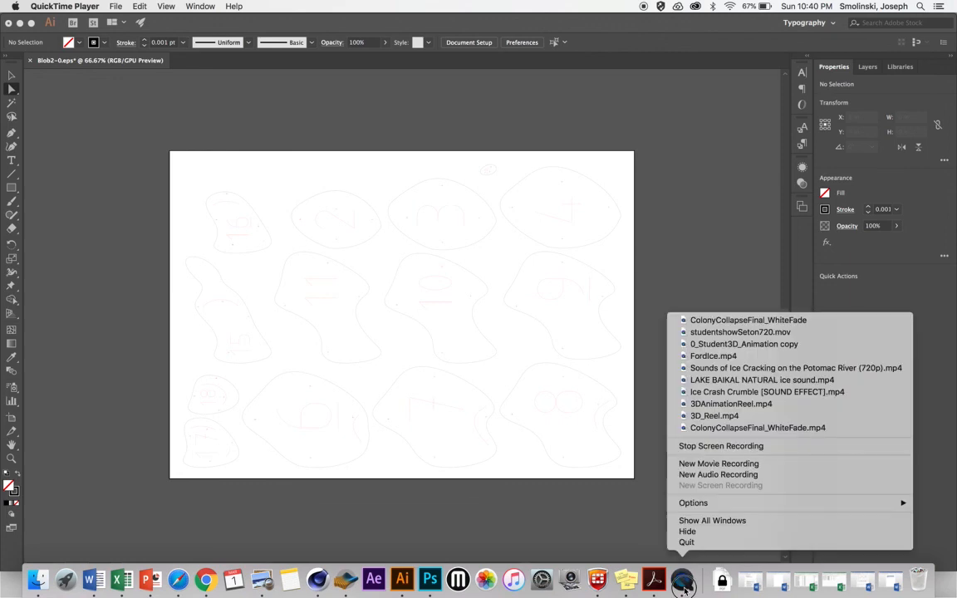